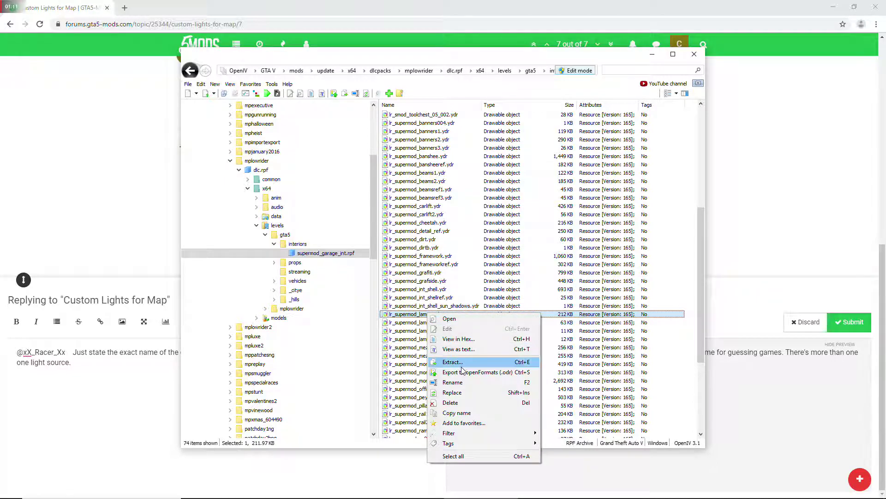
- Export lr_supermod_lamps.ydr from supermod_garage_int.rpf to openFormats (.odr)
left_click(463, 373)
left_click(550, 297)
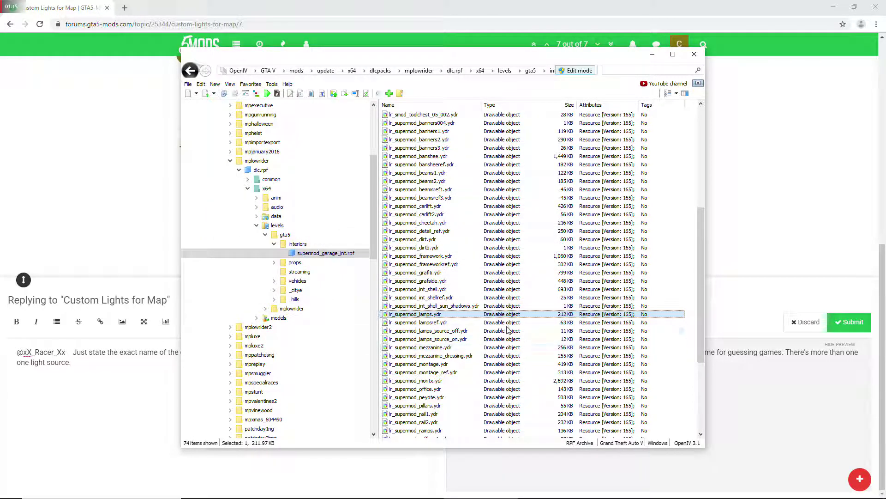
- Preview lr_supermod_mezzanine.ydr in the model viewer, examining it from another angle, and close the viewer
scroll(459, 364, "down", 2)
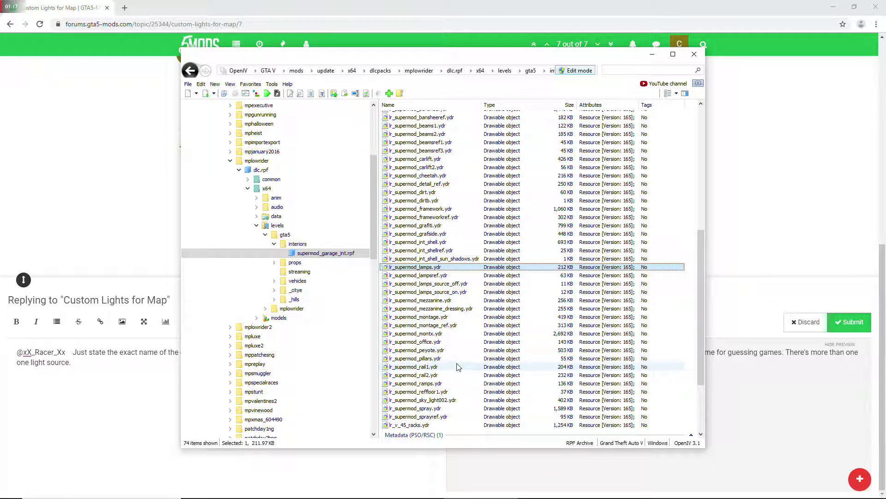
left_click(447, 300)
double_click(447, 300)
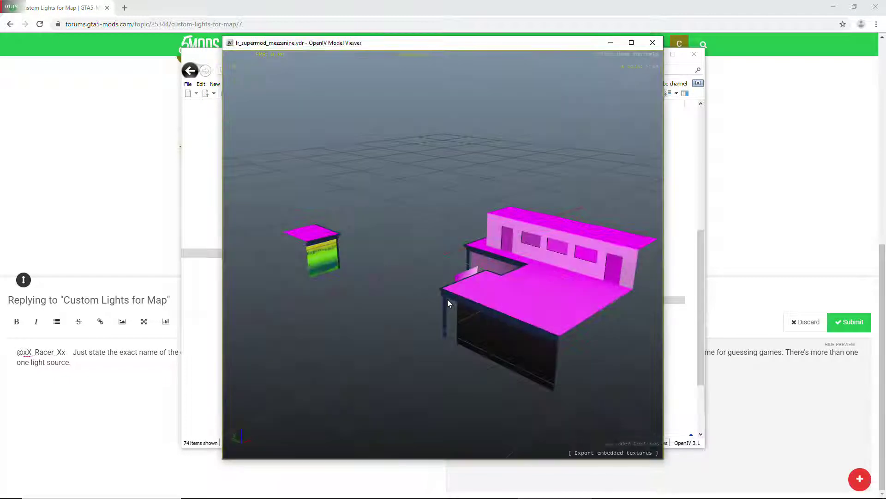
left_click_drag(461, 357, 321, 323)
left_click(652, 43)
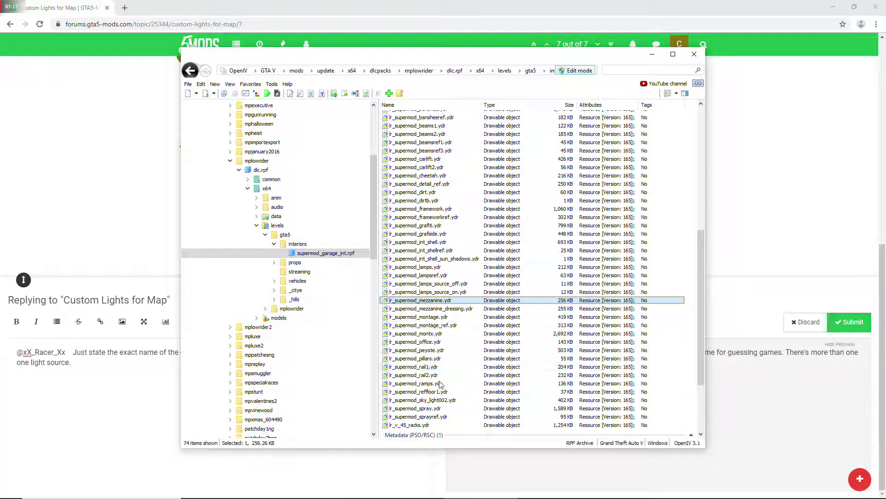
- Preview lr_supermod_sky_light002.ydr in the model viewer and look through the garage's other drawable objects
double_click(442, 400)
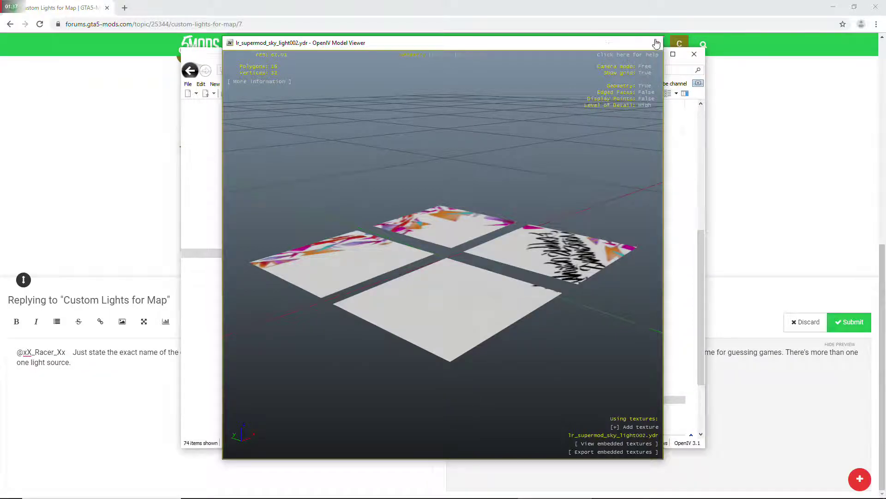
left_click(653, 42)
scroll(438, 262, "up", 3)
scroll(439, 262, "up", 3)
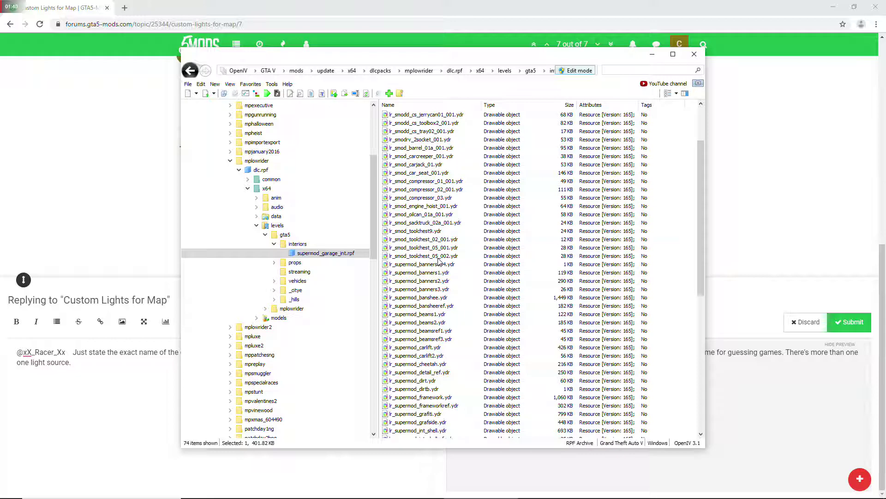
scroll(443, 254, "up", 2)
scroll(470, 233, "up", 2)
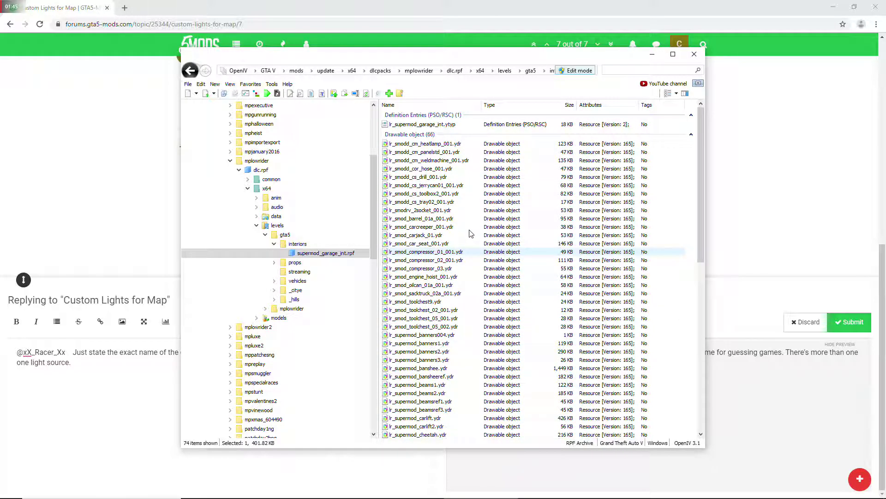
scroll(470, 233, "down", 1)
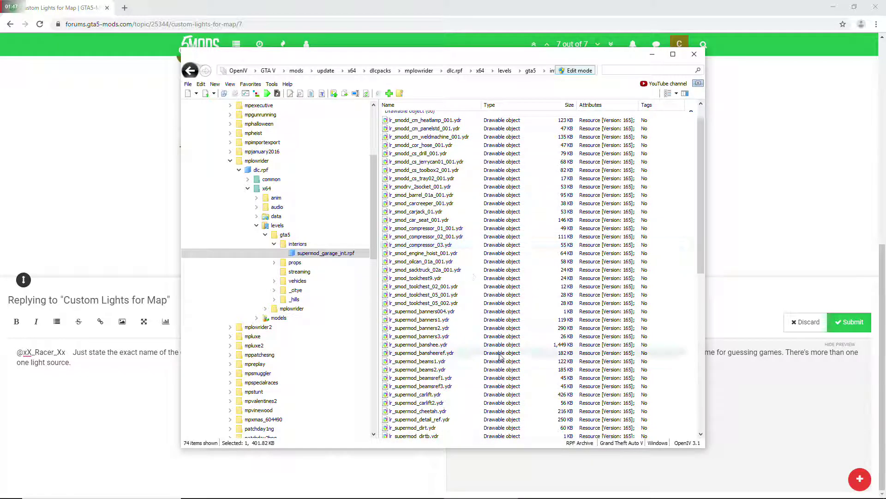
- Minimize OpenIV and the browser, switch to 3ds Max and launch the GIMS Evo tools for GTA V
left_click(652, 54)
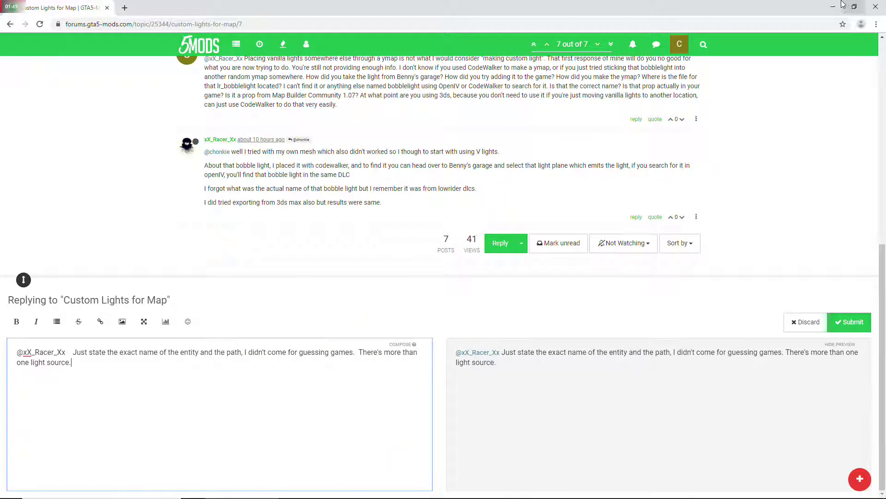
left_click(833, 6)
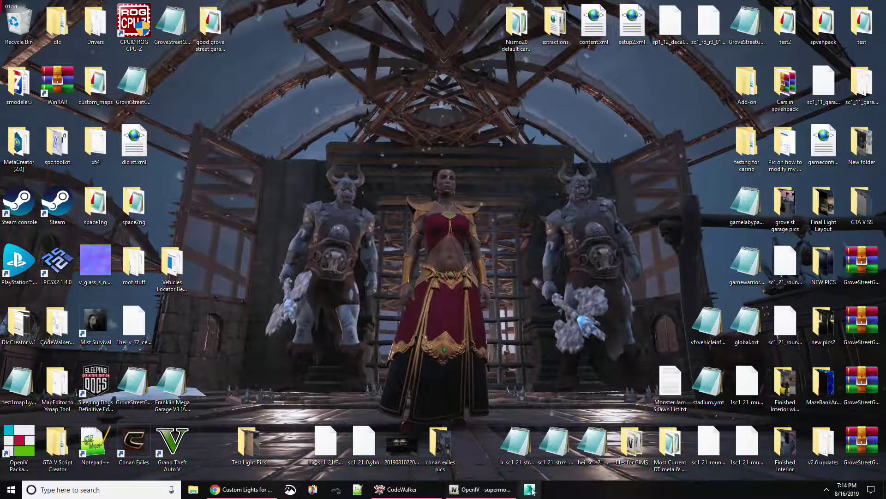
left_click(531, 489)
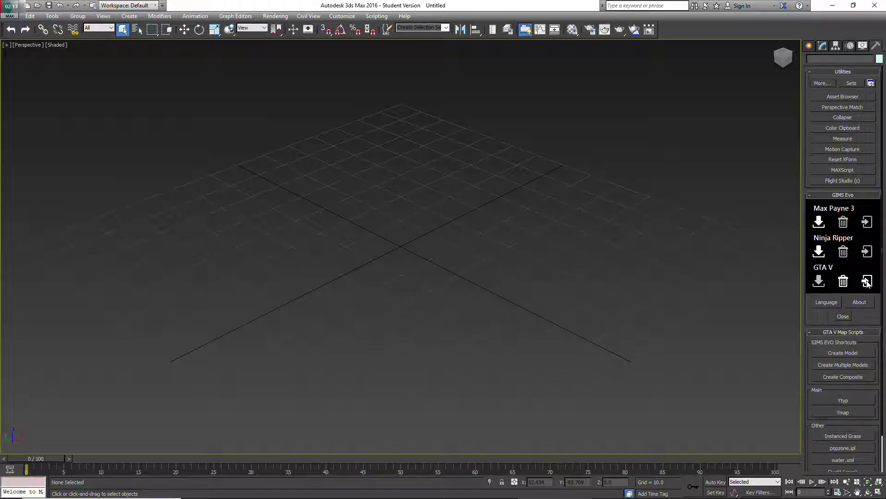
left_click(868, 282)
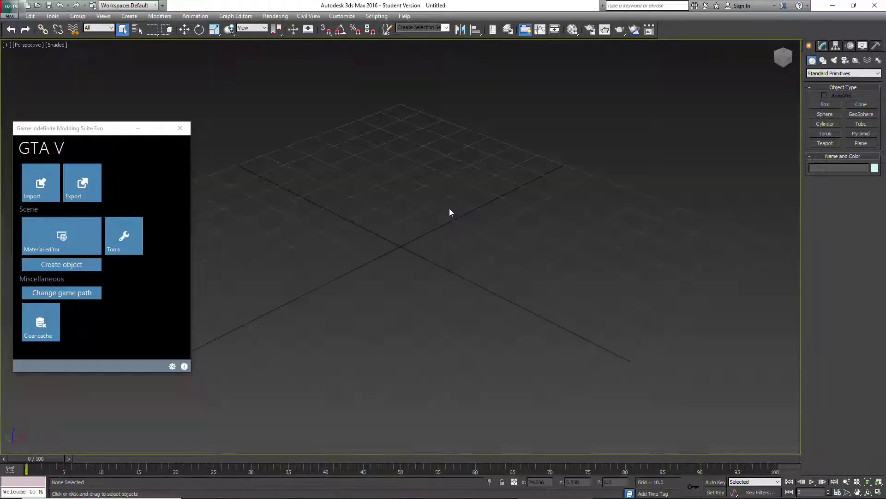
- Import lr_supermod_beams1.odr with files for GIMS as the external textures directory, and dismiss the import report
left_click(42, 185)
scroll(199, 254, "down", 3)
scroll(200, 255, "down", 20)
scroll(205, 260, "down", 10)
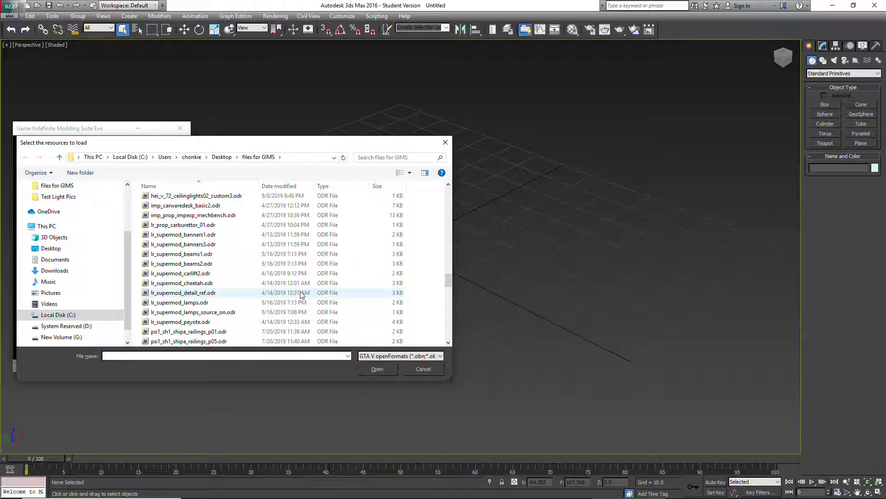
left_click(203, 256)
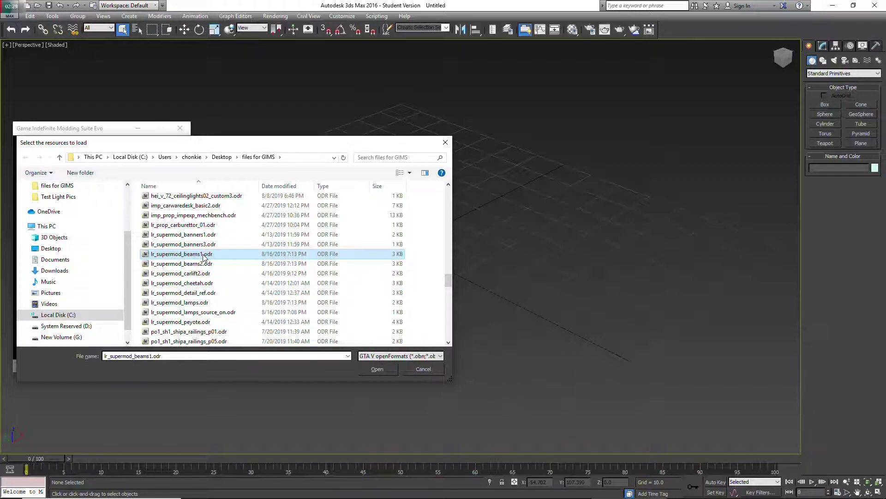
left_click(376, 369)
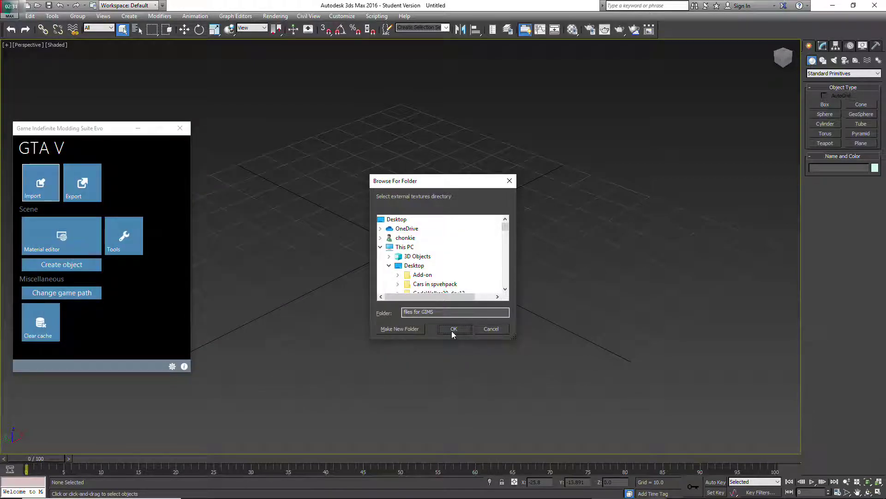
left_click(453, 328)
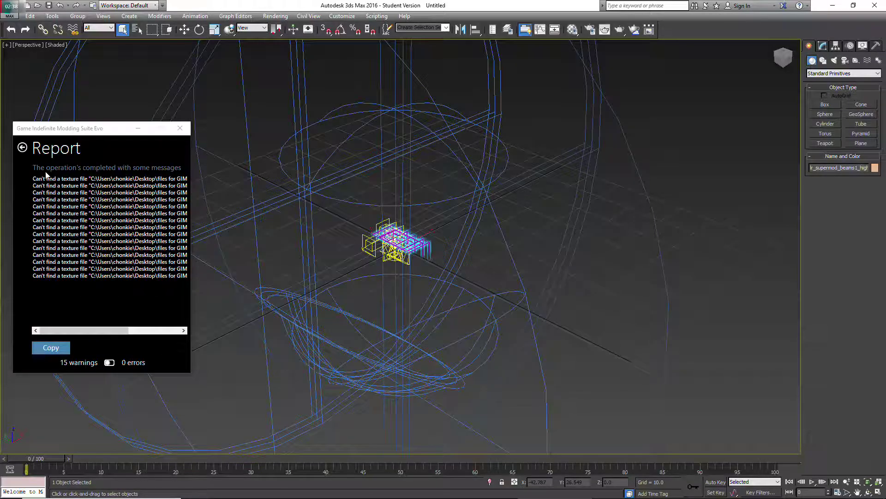
left_click(22, 147)
- Examine the imported beams model and its attached lights from a distance, up close and from the side
left_click(847, 482)
left_click_drag(452, 262, 496, 363)
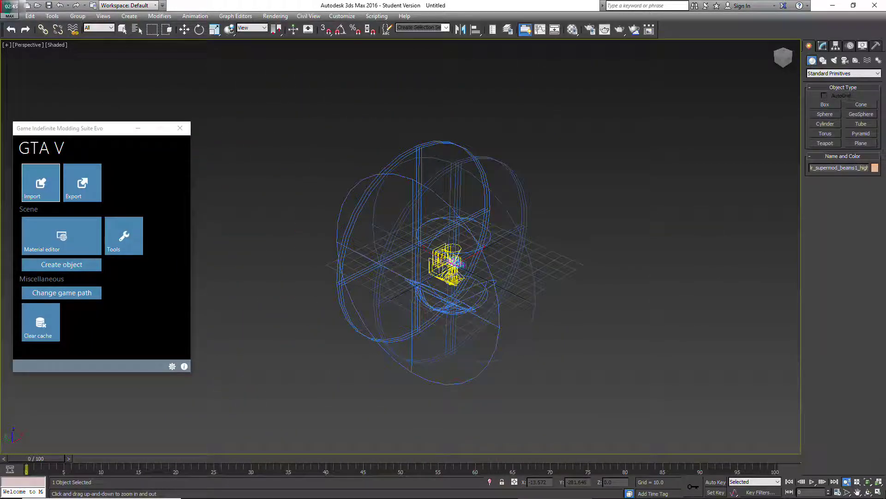
left_click(867, 493)
left_click_drag(383, 291, 526, 270)
left_click_drag(457, 249, 448, 242)
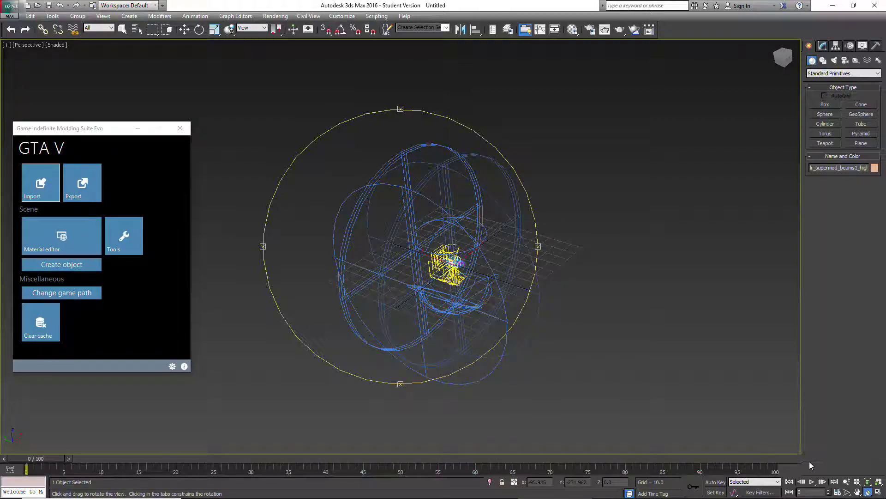
left_click(845, 482)
left_click_drag(446, 278, 447, 207)
left_click_drag(642, 213, 643, 190)
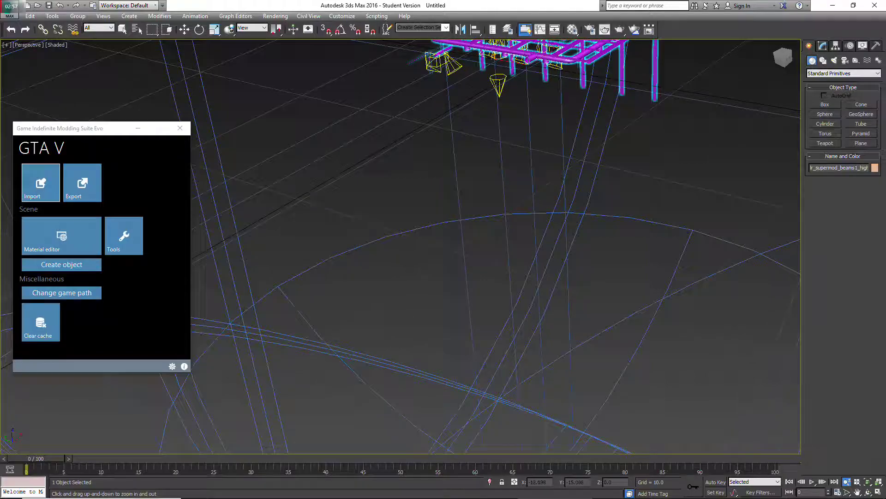
left_click_drag(536, 383, 536, 431)
left_click_drag(536, 92, 536, 46)
left_click_drag(443, 185, 443, 161)
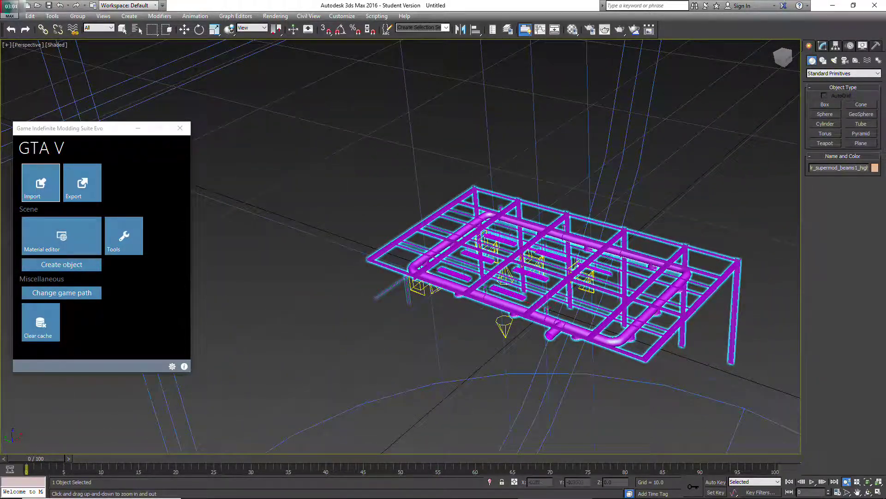
left_click(868, 492)
left_click_drag(462, 286, 480, 185)
left_click_drag(447, 272, 370, 295)
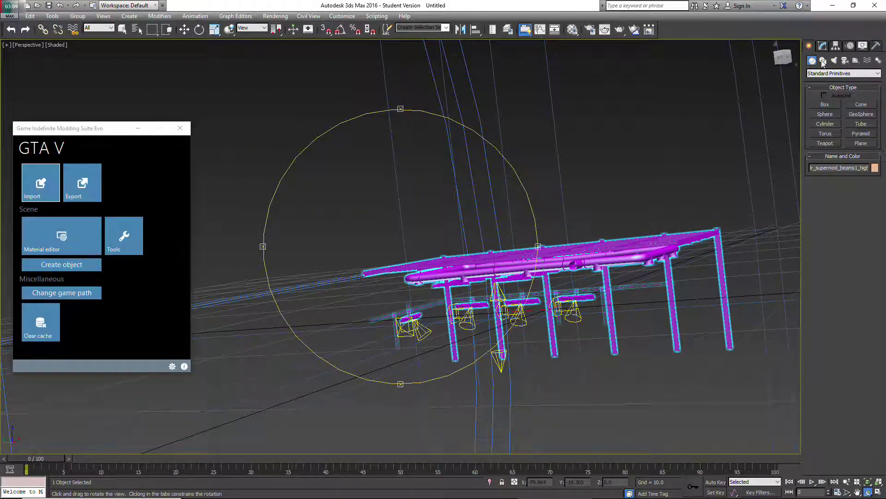
- Display the layer explorer and the modifier settings, minimize the GIMS window, and select the lr_supermod_beams1 helper followed by its high-detail mesh
left_click(822, 46)
left_click(812, 90)
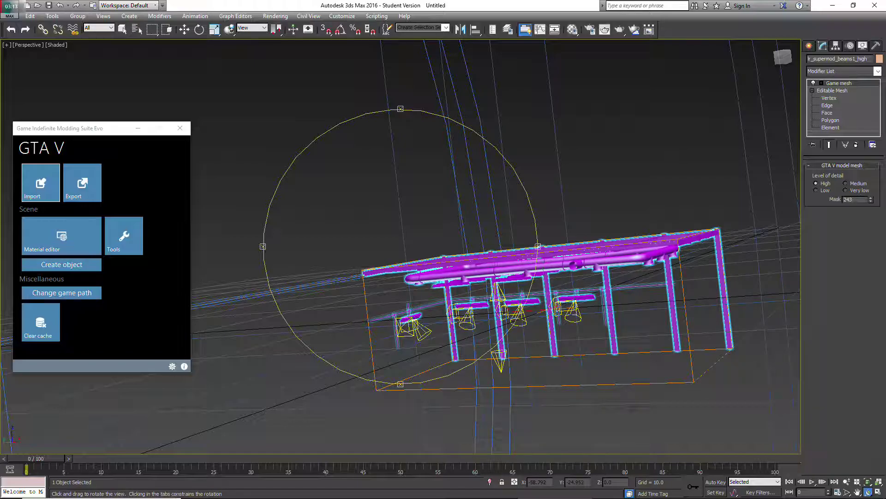
left_click(507, 30)
mouse_move(25, 46)
left_mouse_down()
mouse_move(14, 28)
mouse_move(18, 53)
left_mouse_up()
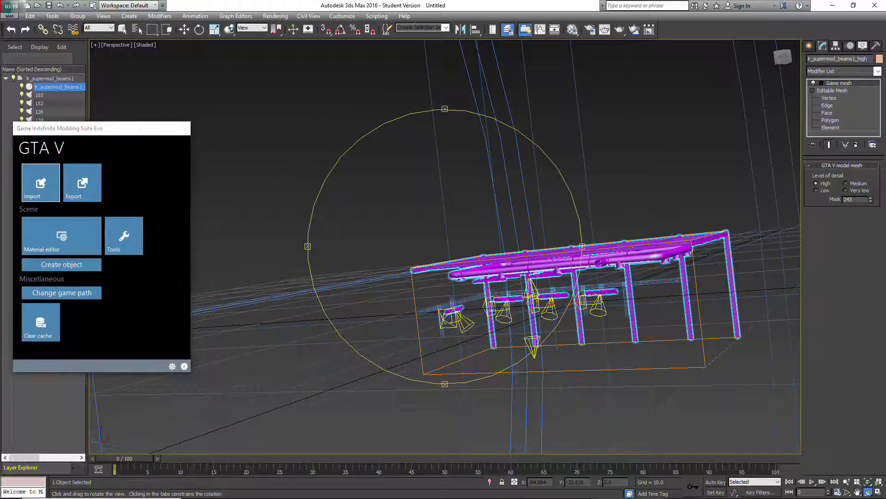
left_click(137, 124)
left_click(50, 79)
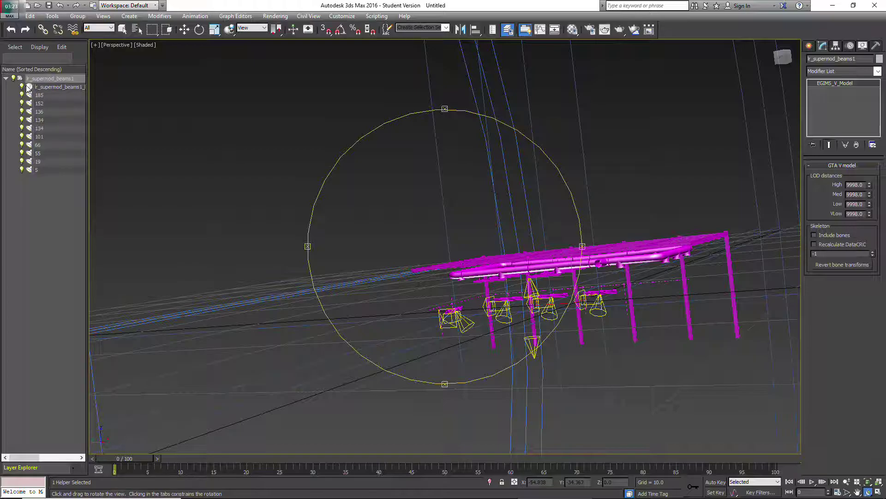
left_click(45, 87)
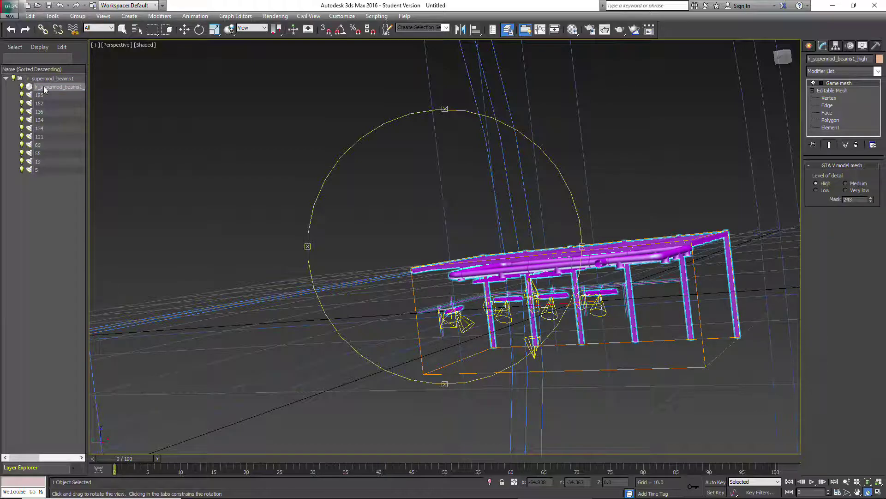
- Hide the lr_supermod_beams1 high-detail mesh to inspect the lights on their own, and show the mesh again
left_click(22, 87)
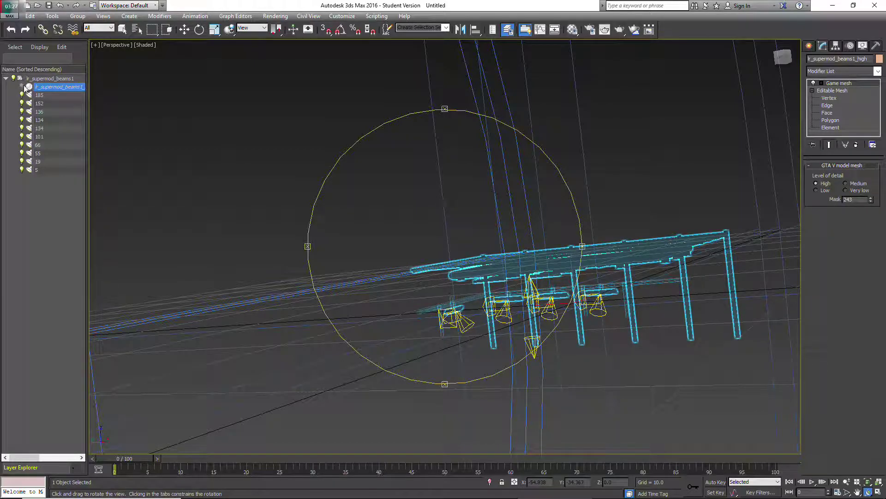
mouse_move(569, 317)
left_mouse_down()
mouse_move(586, 374)
mouse_move(566, 263)
mouse_move(569, 313)
left_mouse_up()
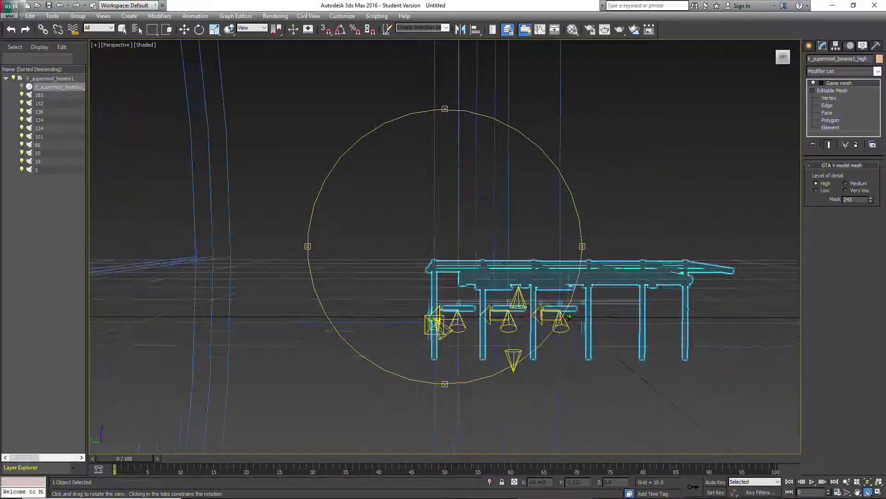
left_click(21, 87)
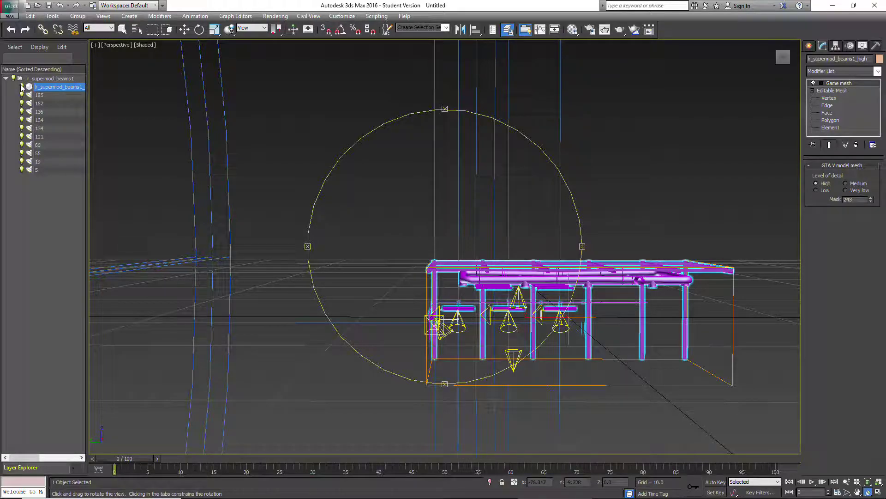
- Toggle the visibility of the model's individual lights to identify them in the view, and restore them all
left_click(22, 95)
left_click(22, 103)
left_click(22, 112)
left_click(22, 120)
left_click(22, 128)
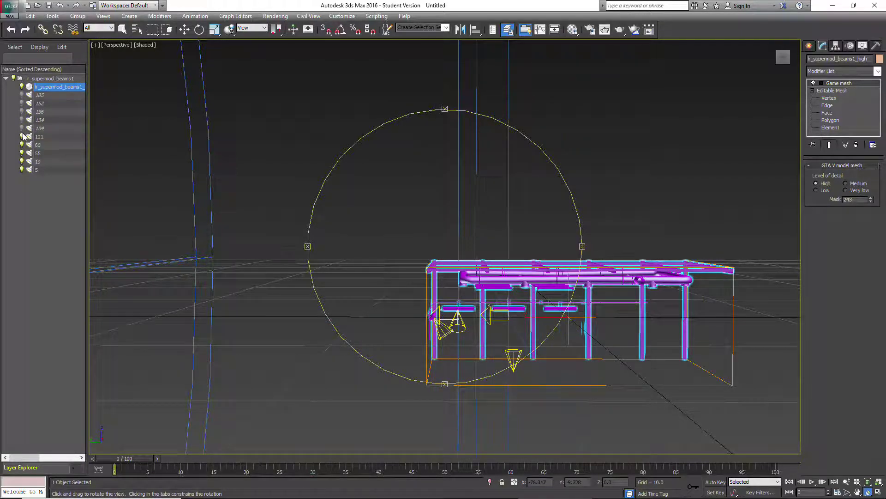
left_click(21, 145)
left_click(22, 154)
left_click(21, 170)
left_click(21, 168)
left_click(21, 161)
left_click(22, 153)
left_click(22, 128)
left_click(22, 120)
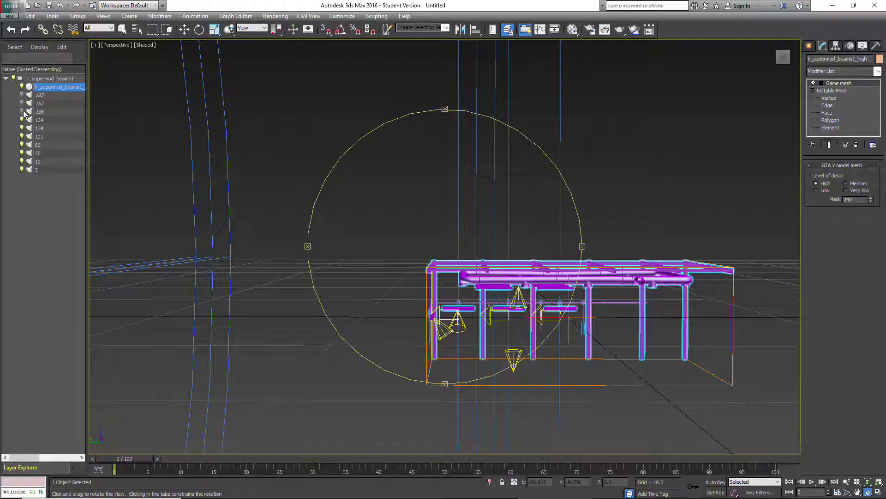
left_click(22, 103)
left_click(22, 95)
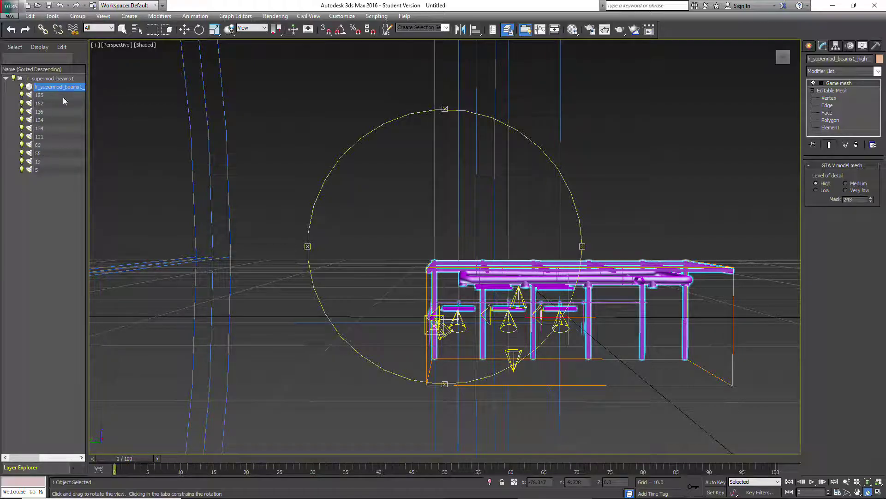
- Examine the full extent of the light ranges surrounding the beams model
left_click(846, 482)
left_click_drag(502, 302, 501, 351)
left_click_drag(643, 229, 643, 282)
middle_click_drag(595, 258, 596, 231, "alt")
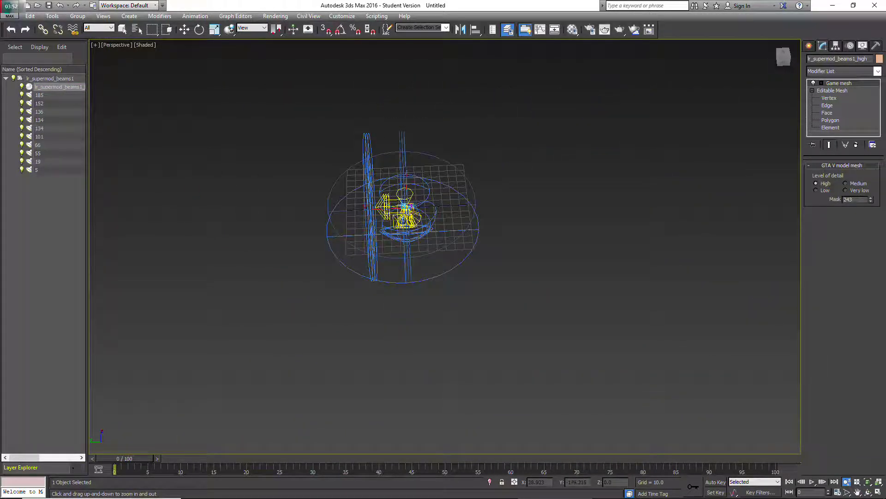
left_click_drag(553, 171, 554, 155)
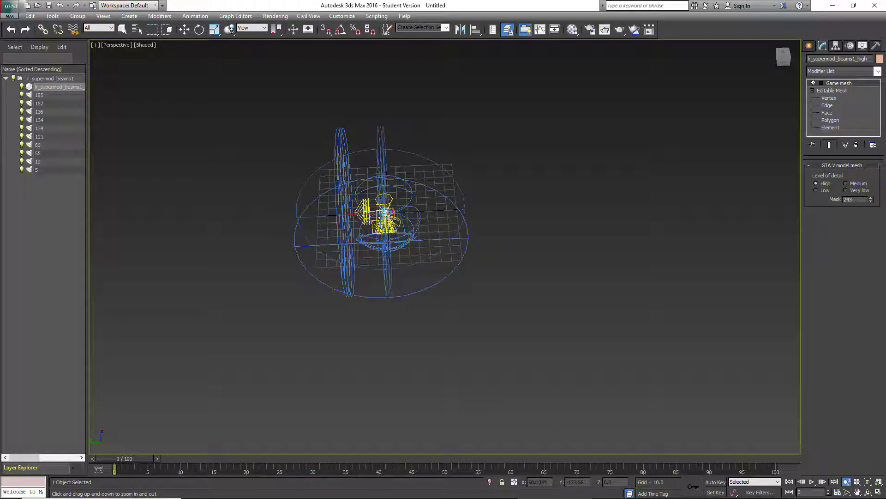
- Import lr_supermod_beams2.odr through GIMS Evo with the files for GIMS folder as texture directory, then dismiss the report and minimize GIMS
mouse_move(572, 498)
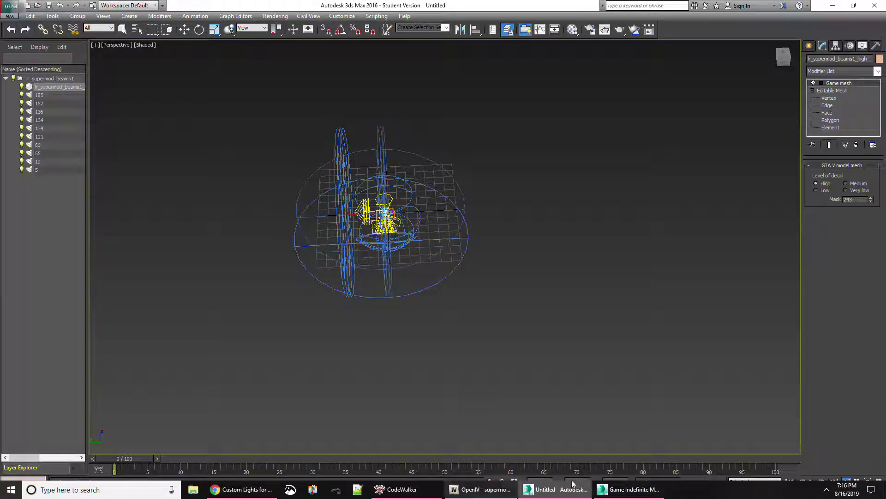
left_click(630, 488)
left_click(37, 186)
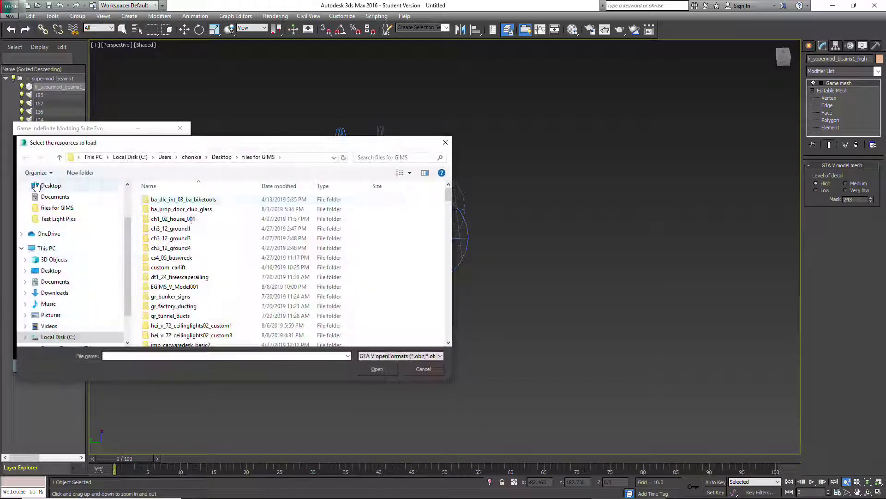
scroll(212, 249, "down", 5)
scroll(201, 275, "down", 12)
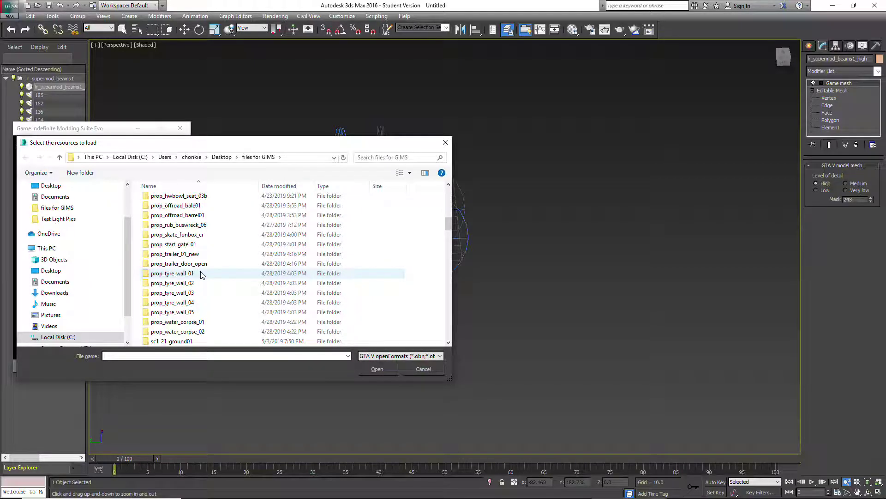
scroll(202, 276, "down", 5)
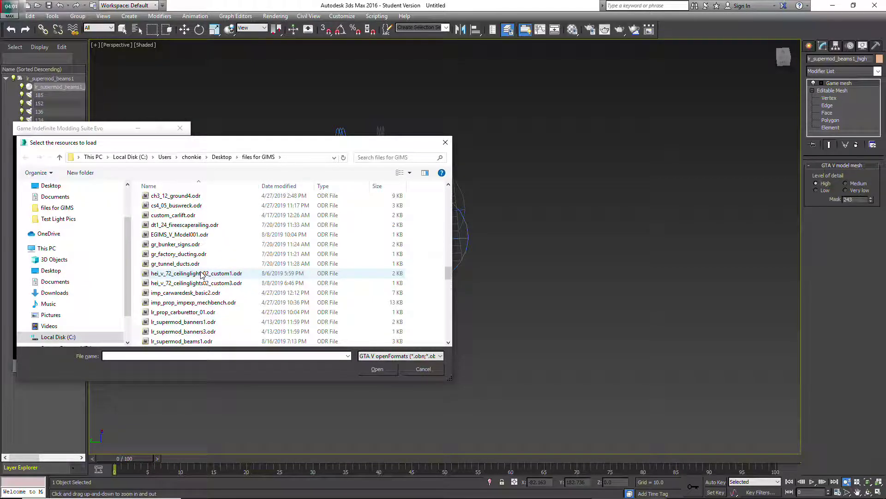
left_click(259, 205)
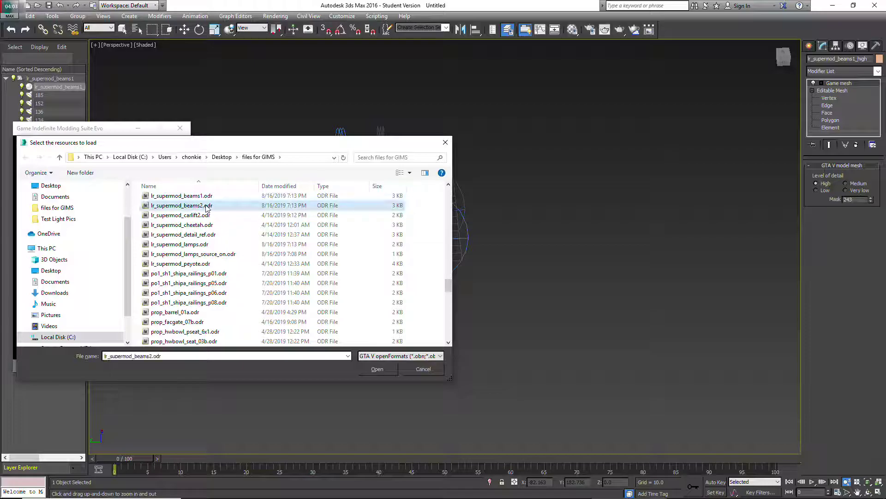
left_click(377, 368)
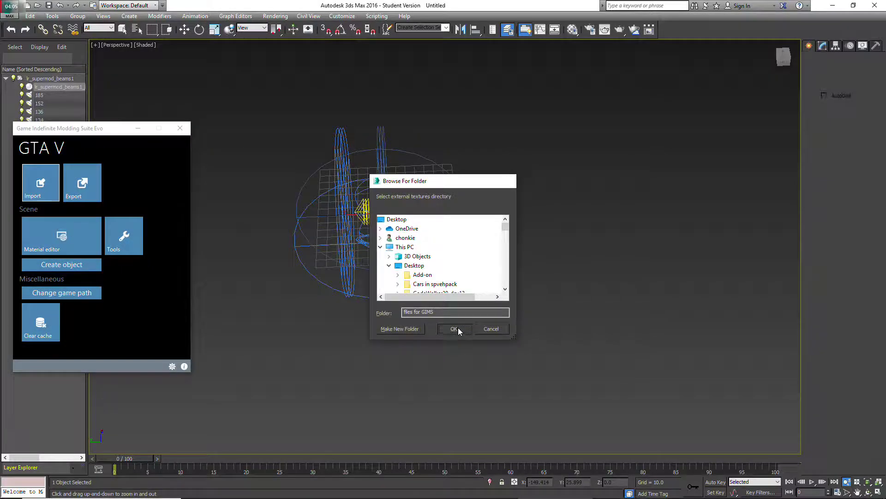
left_click(458, 328)
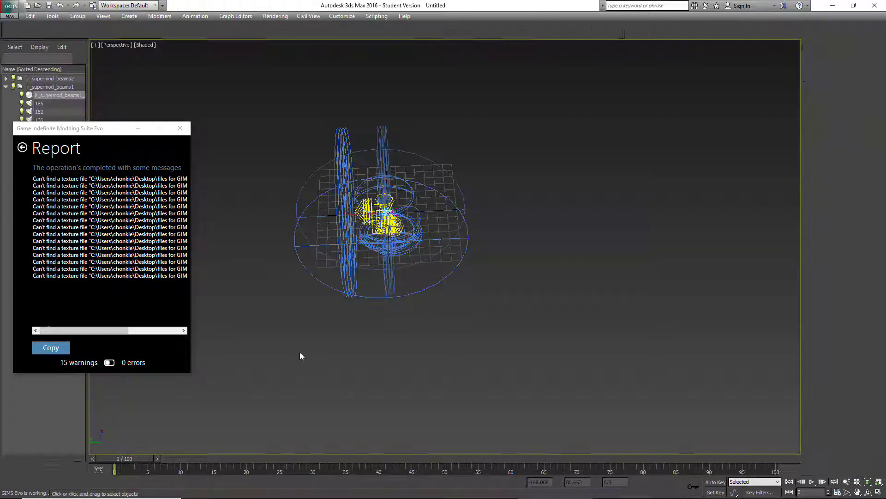
left_click(26, 147)
left_click(138, 128)
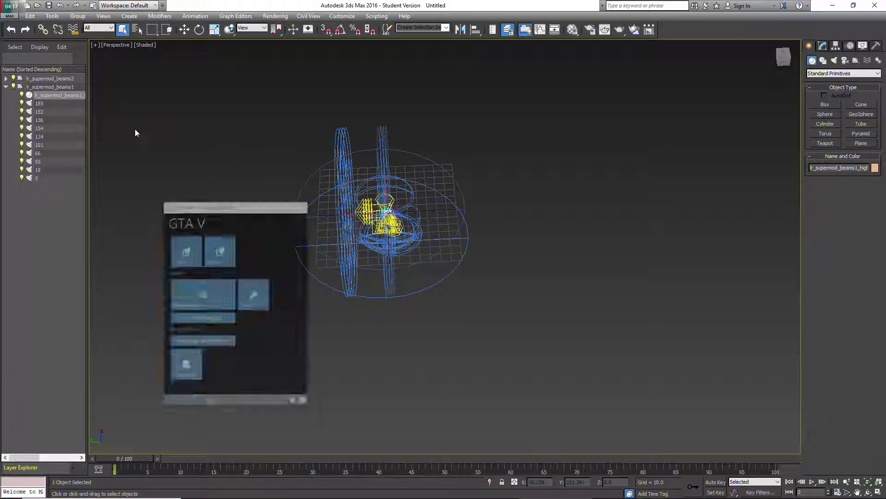
- Select the lr_supermod_beams2 helper with all its children and move it along the Y axis, clear of the lr_supermod_beams1 model
double_click(67, 80)
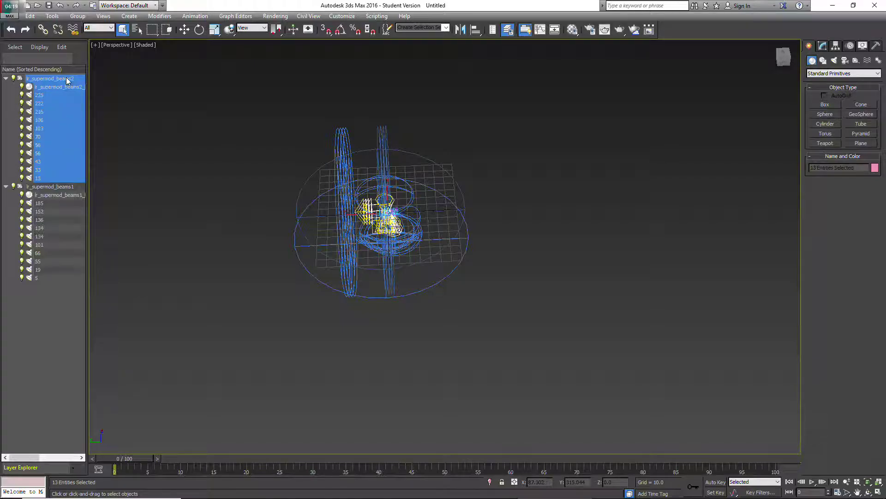
left_click(185, 30)
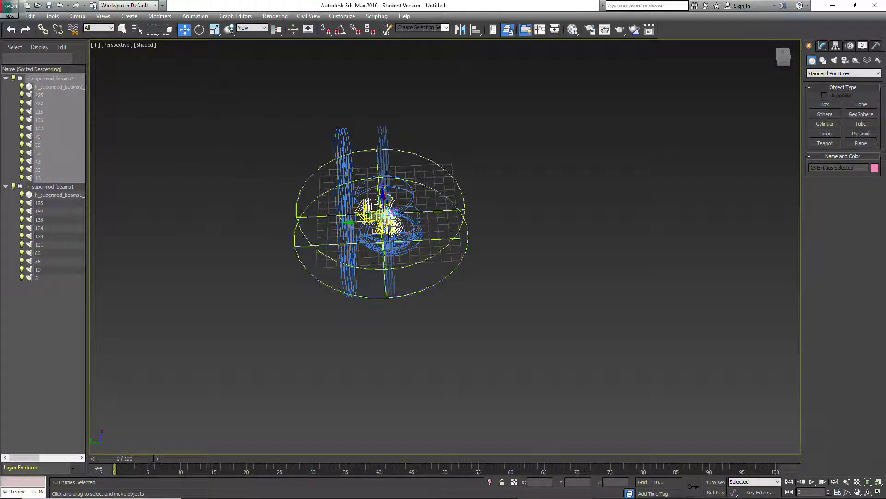
left_click_drag(365, 221, 531, 214)
- Examine the lr_supermod_beams2 mesh and the placement of its embedded lights up close from the side and from a tilted angle
mouse_move(783, 57)
left_mouse_down()
mouse_move(782, 65)
mouse_move(754, 48)
mouse_move(783, 57)
left_mouse_up()
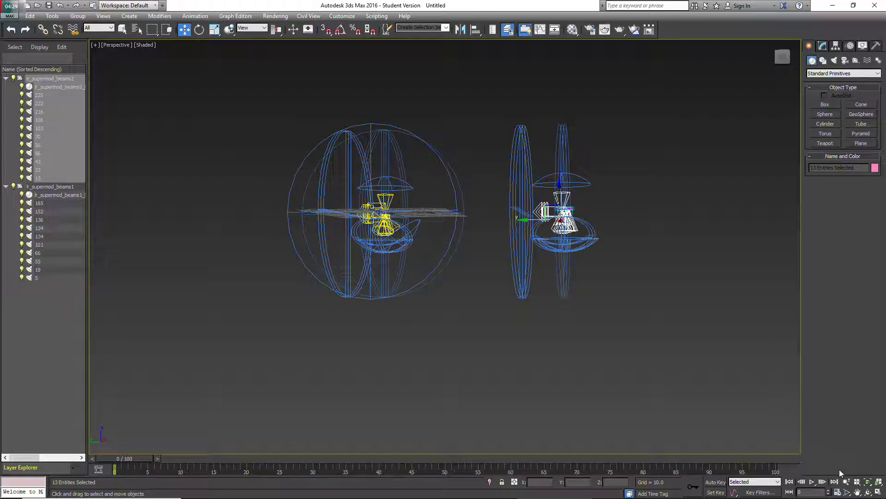
left_click(849, 482)
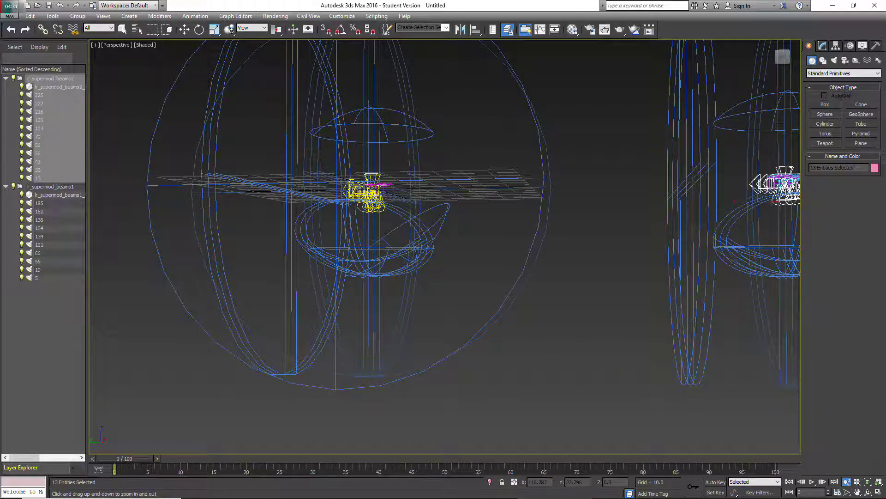
scroll(393, 231, "down", 2)
scroll(716, 203, "up", 8)
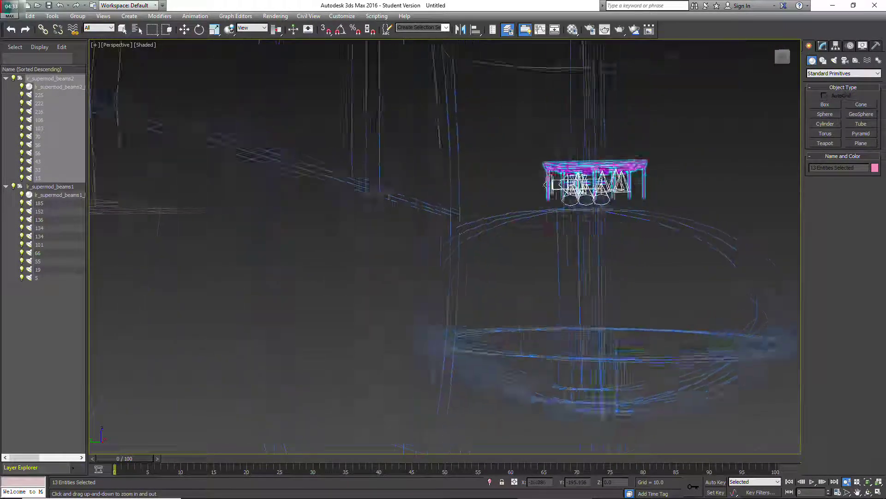
scroll(724, 202, "up", 3)
scroll(724, 201, "down", 3)
mouse_move(782, 57)
left_mouse_down()
mouse_move(776, 81)
mouse_move(773, 56)
left_mouse_up()
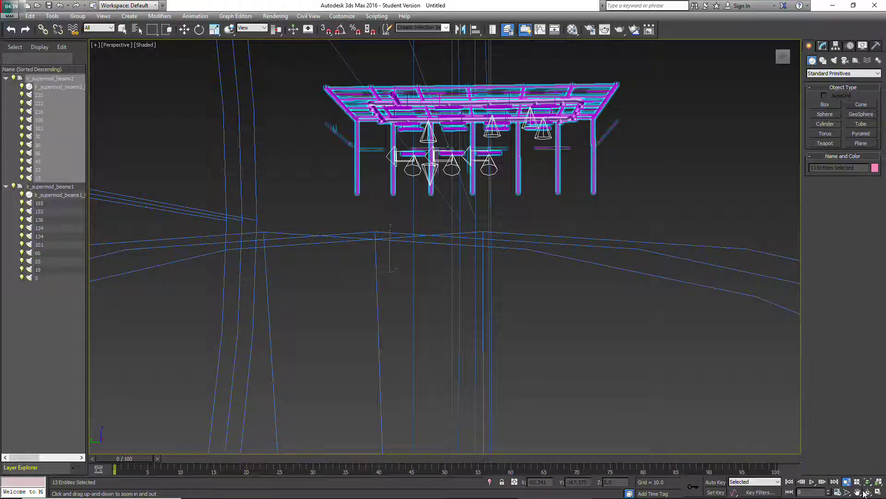
left_click_drag(444, 286, 444, 305)
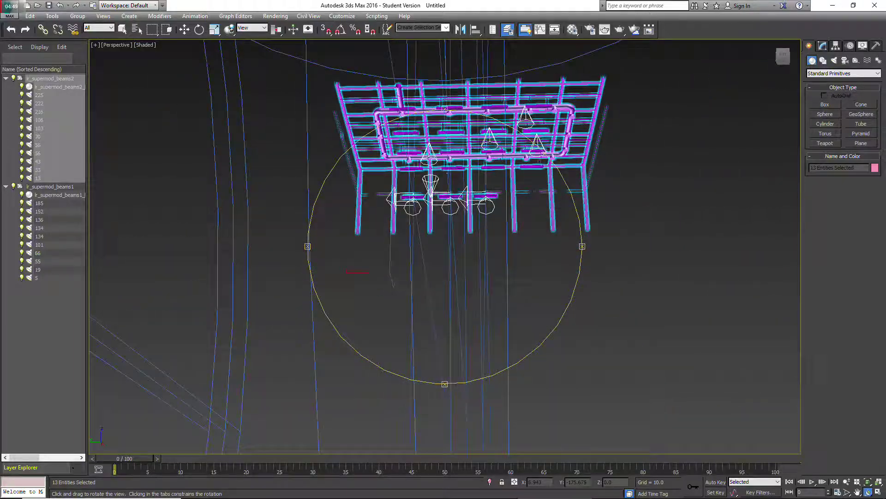
- Examine the lights of the lr_supermod_beams1 model up close to compare their placement with those of lr_supermod_beams2
scroll(305, 260, "down", 6)
middle_click_drag(305, 260, 290, 254, "alt")
middle_click_drag(189, 226, 333, 258)
scroll(332, 259, "up", 3)
scroll(716, 271, "down", 5)
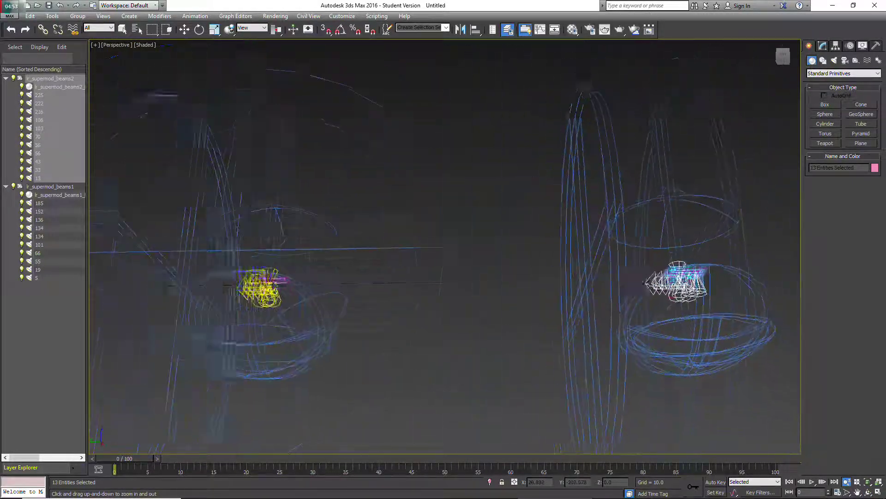
scroll(197, 352, "up", 4)
scroll(242, 323, "up", 3)
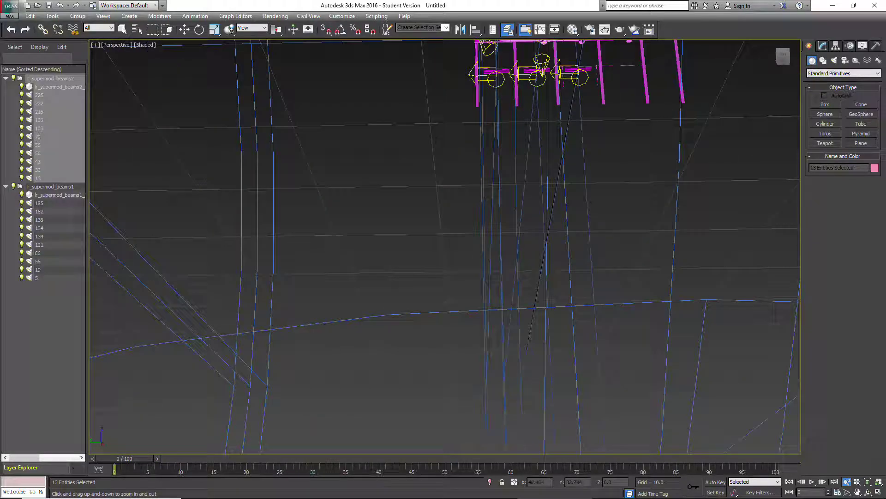
scroll(572, 154, "down", 3)
scroll(617, 90, "up", 4)
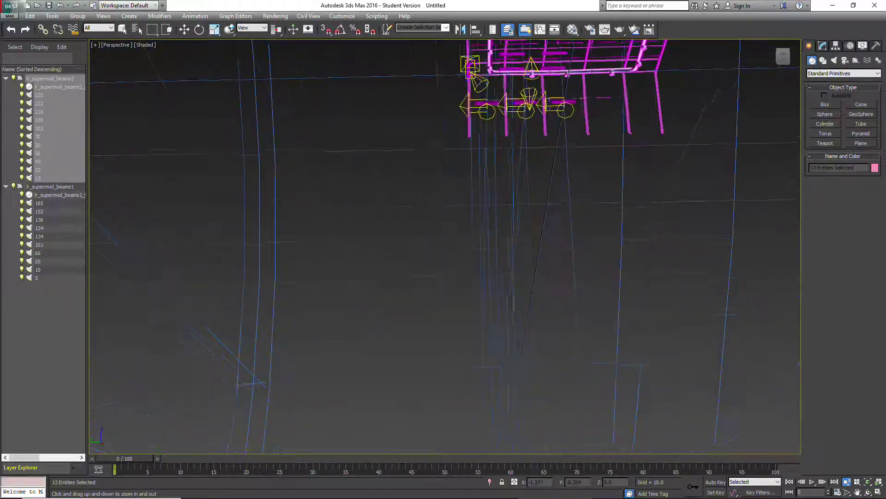
left_click_drag(410, 295, 410, 286)
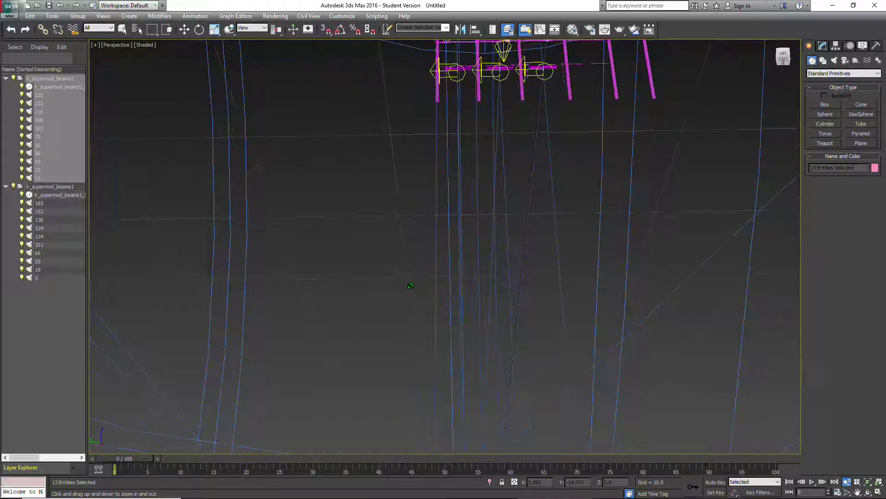
scroll(554, 286, "down", 4)
scroll(556, 86, "up", 5)
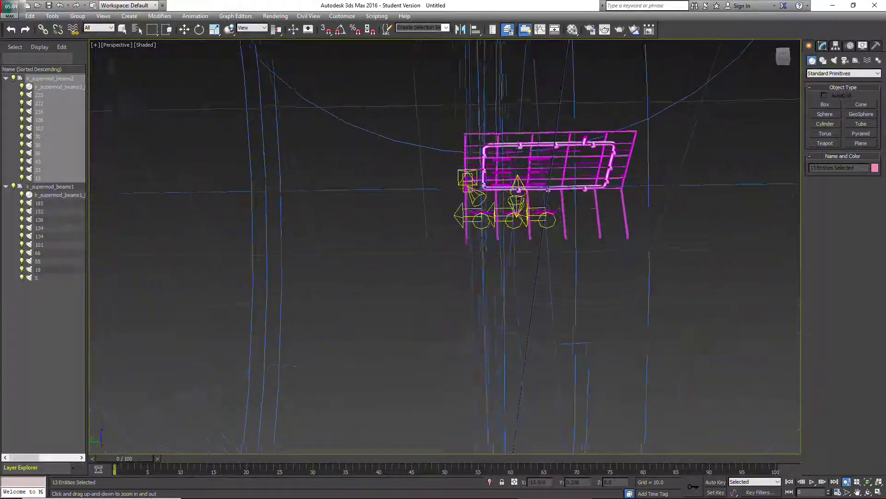
middle_click_drag(617, 355, 617, 307, "alt")
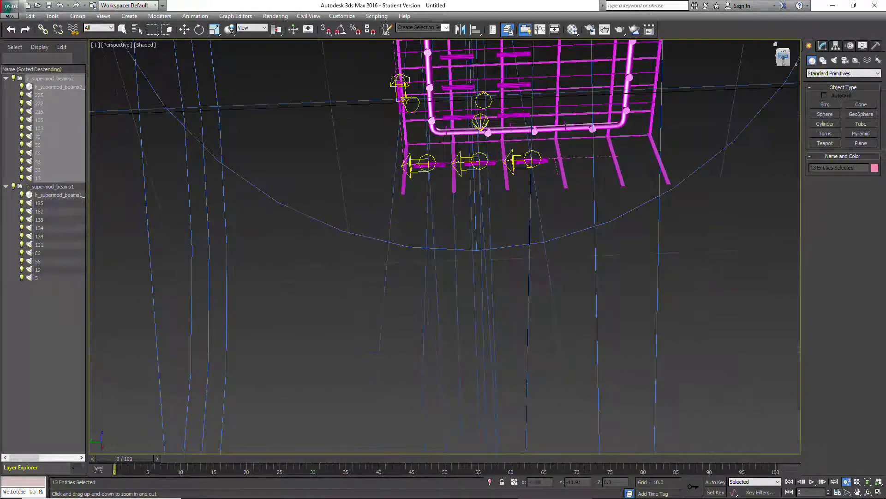
middle_click_drag(450, 252, 445, 246, "alt")
- Compare the light layouts of both beams models from a corner angle and from the side, ending with both in view
scroll(344, 322, "down", 5)
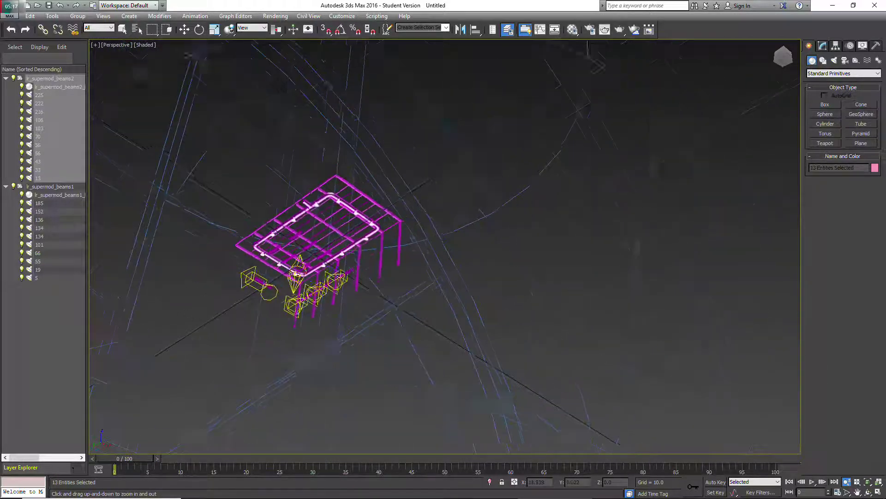
scroll(194, 203, "down", 4)
scroll(503, 83, "up", 4)
scroll(309, 277, "down", 4)
scroll(305, 173, "up", 7)
scroll(317, 181, "up", 2)
mouse_move(788, 58)
left_mouse_down()
mouse_move(776, 60)
mouse_move(783, 56)
left_mouse_up()
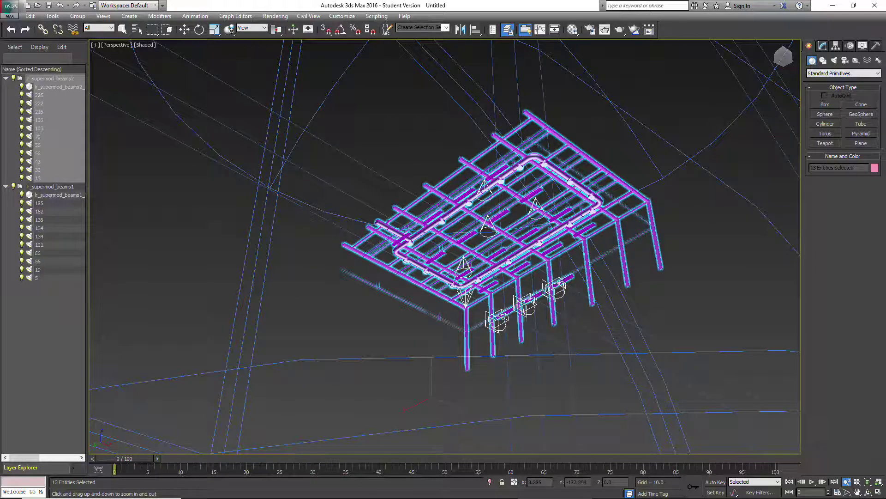
mouse_move(445, 246)
middle_mouse_down("alt")
mouse_move(486, 260)
mouse_move(445, 247)
middle_mouse_up("alt")
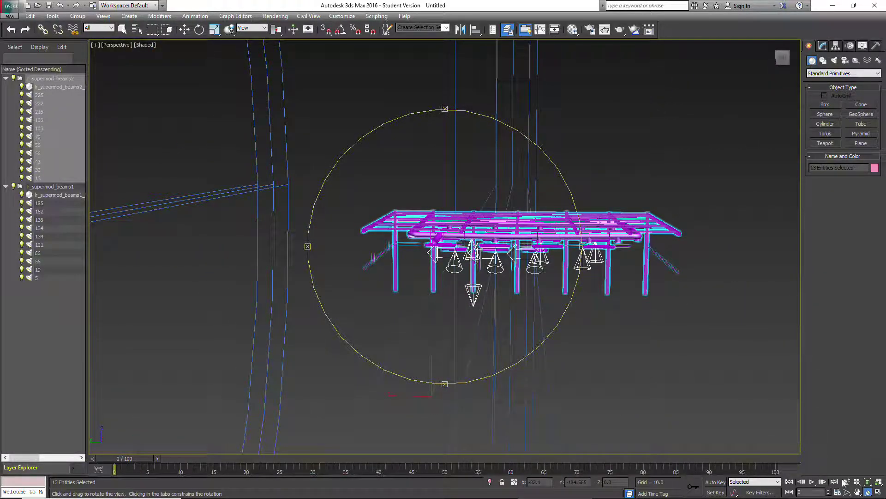
scroll(445, 246, "down", 10)
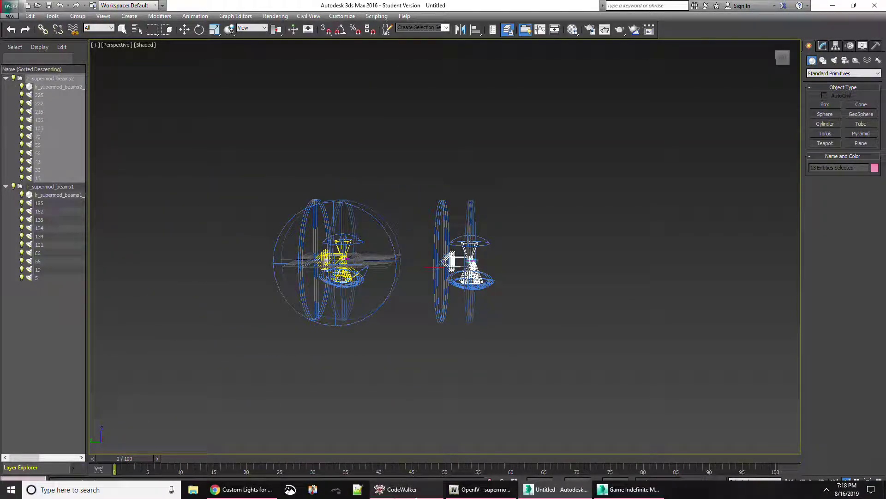
- Choose lr_supermod_lamps.odr from the files for GIMS folder as the resource to import through GIMS Evo
left_click(628, 496)
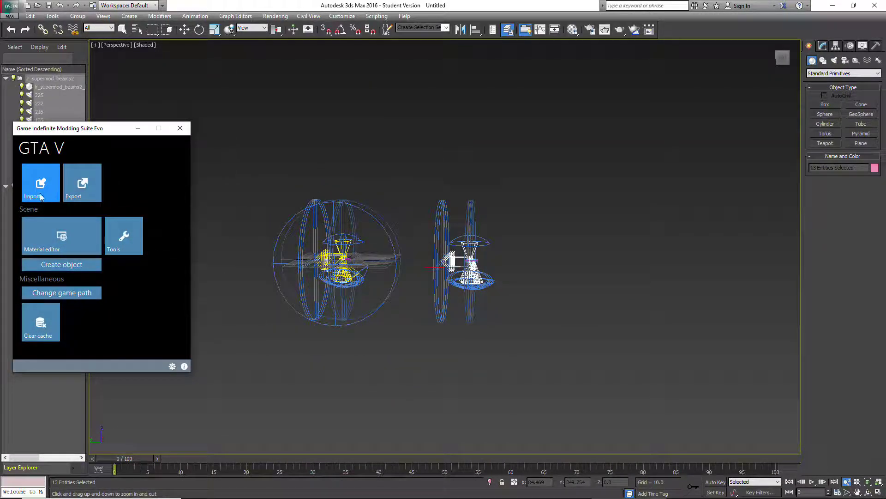
left_click(41, 182)
scroll(223, 284, "down", 5)
scroll(222, 290, "down", 5)
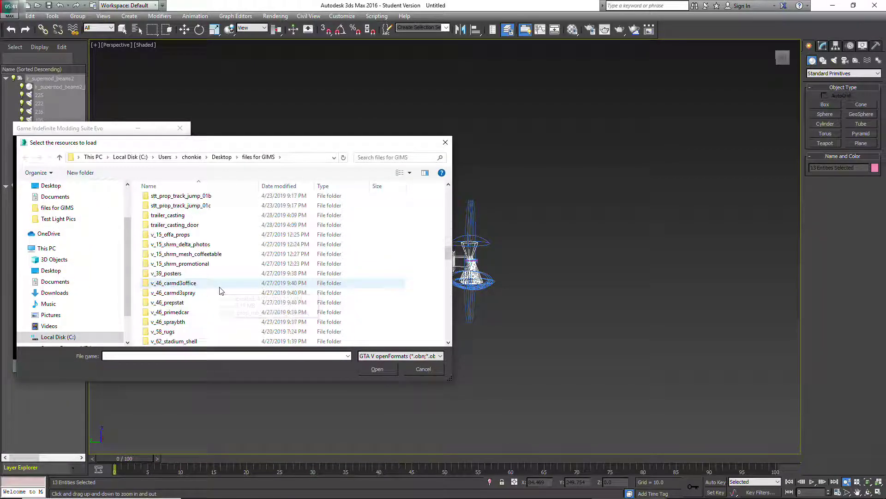
scroll(220, 290, "down", 10)
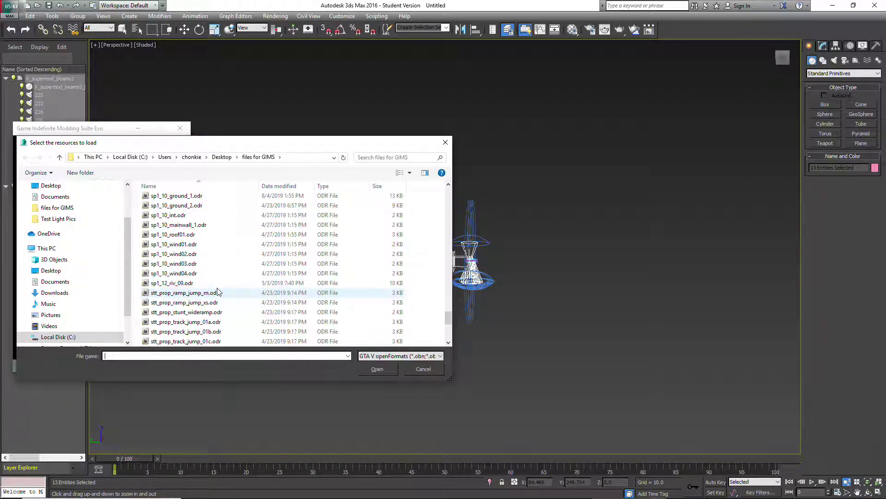
scroll(219, 290, "up", 10)
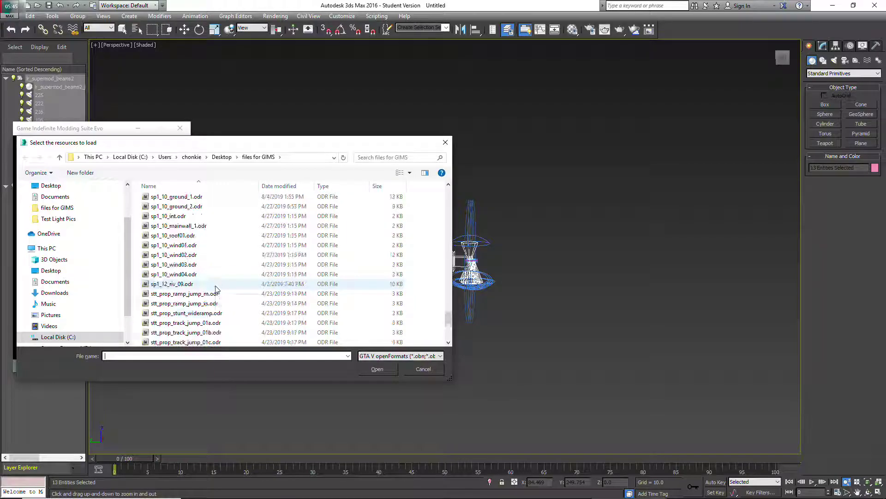
scroll(217, 288, "down", 10)
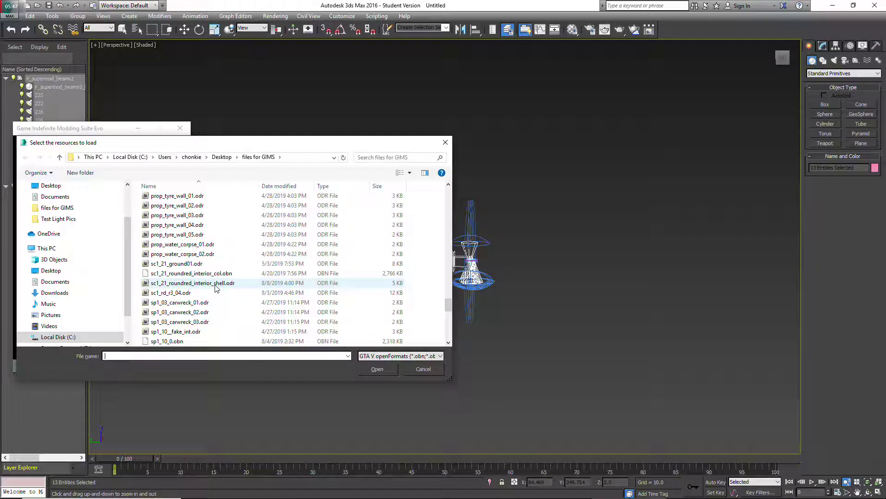
scroll(213, 286, "up", 10)
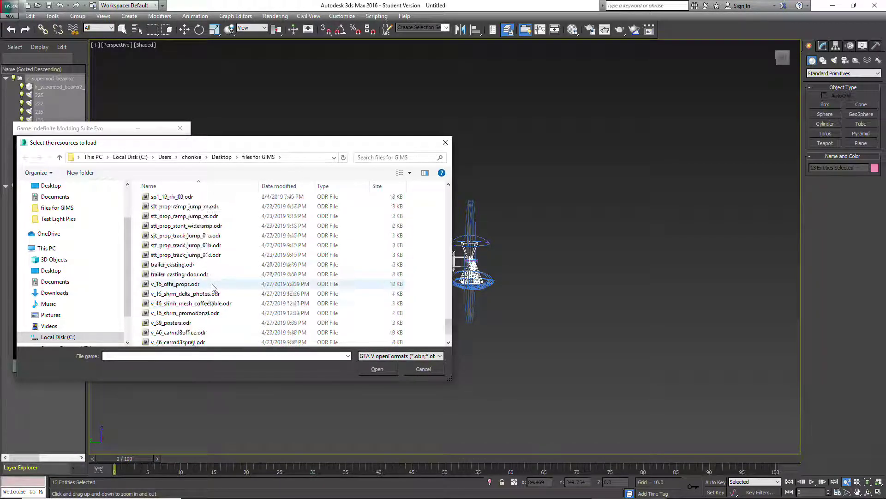
scroll(213, 287, "up", 3)
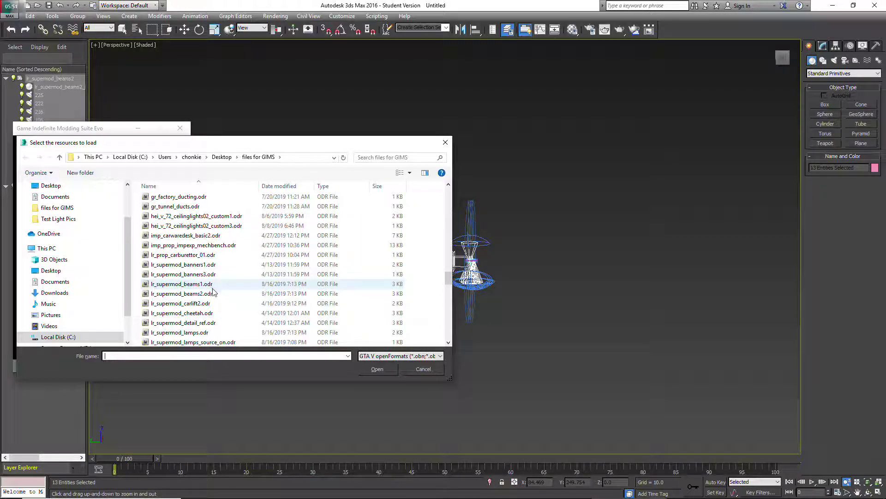
scroll(277, 304, "down", 1)
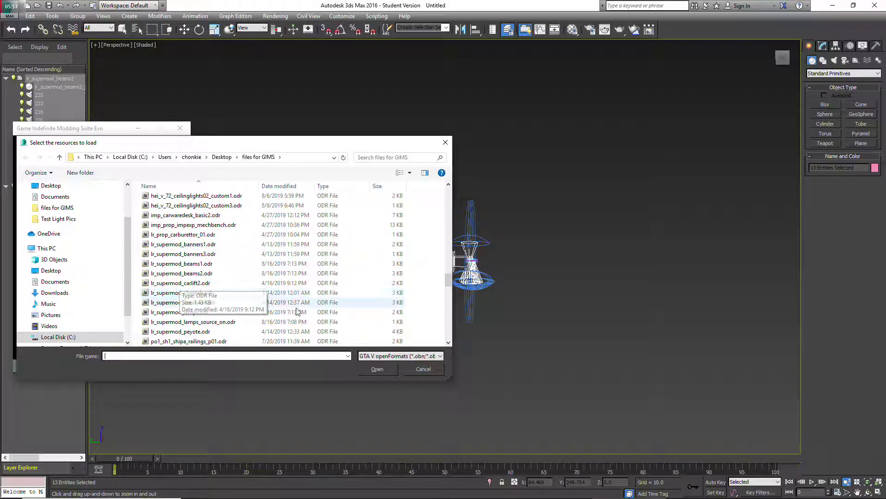
left_click(183, 313)
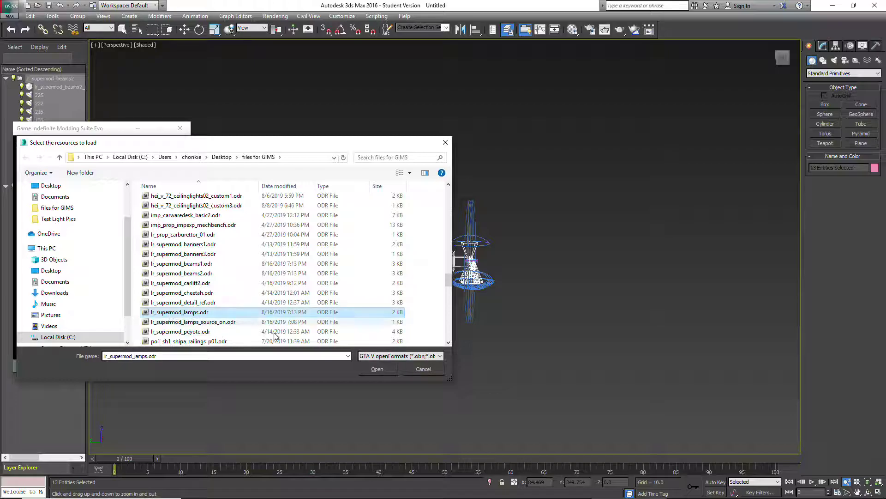
left_click(376, 369)
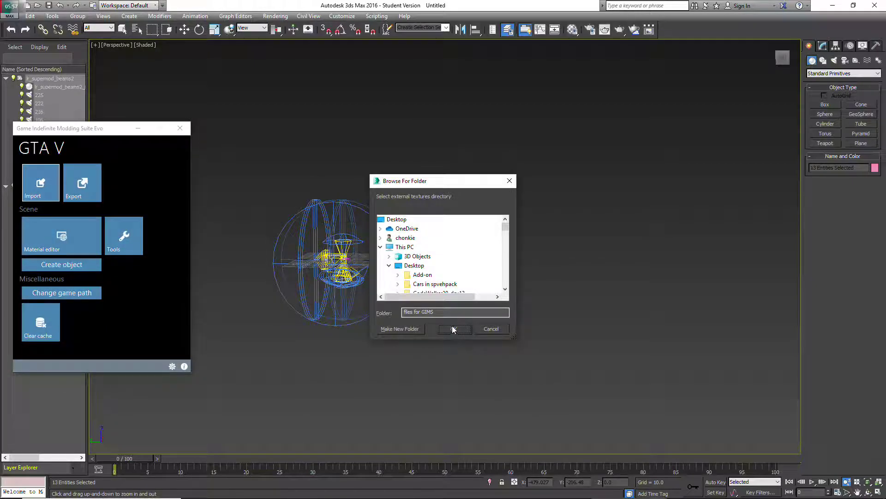
- Import the lamps model with files for GIMS as the external textures directory, dismiss the report and minimize GIMS Evo
left_click(454, 329)
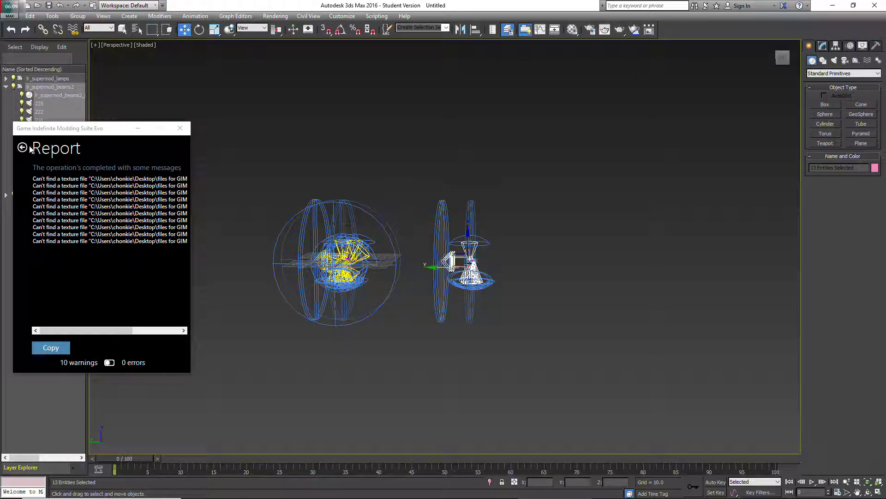
left_click(23, 148)
left_click(138, 129)
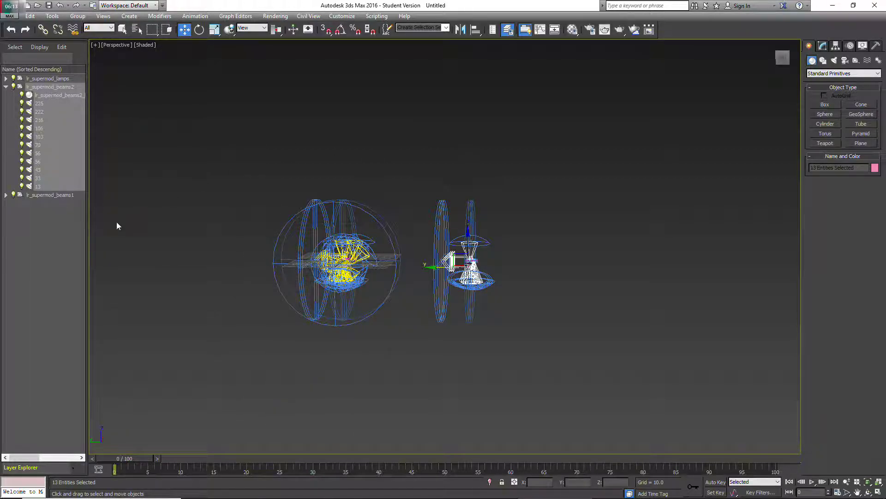
- Select the lr_supermod_lamps helper with all its children and move it along the Y axis, clear of both beams models
left_click(7, 80)
left_click(46, 79)
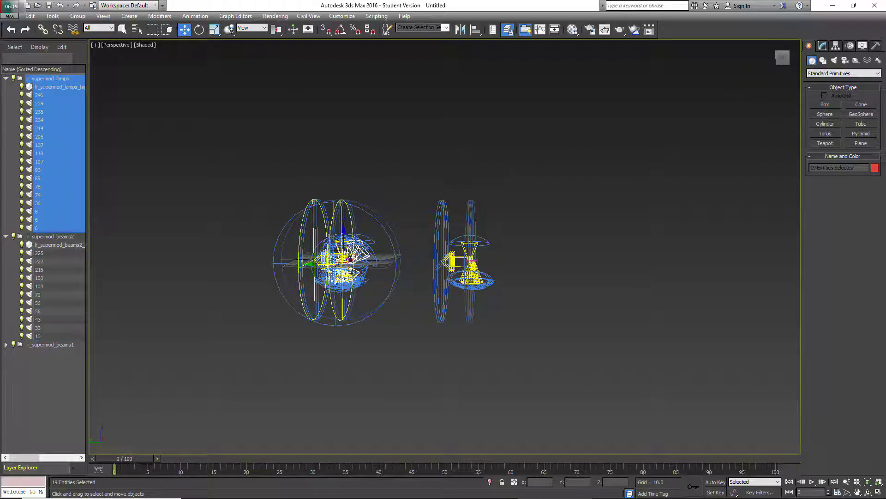
left_click_drag(344, 262, 193, 261)
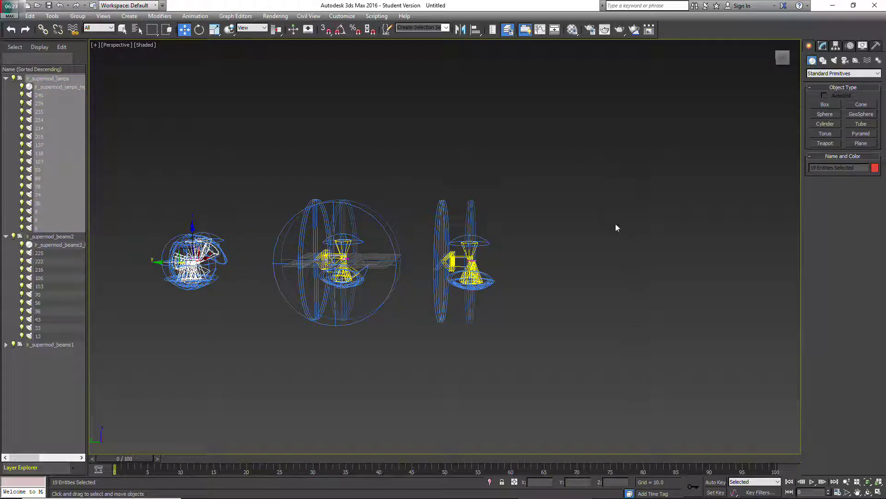
- Examine the embedded lights of the lr_supermod_lamps model from several angles, ending with all three models in a side view
middle_click_drag(336, 262, 443, 280)
middle_click_drag(524, 243, 838, 349, "alt")
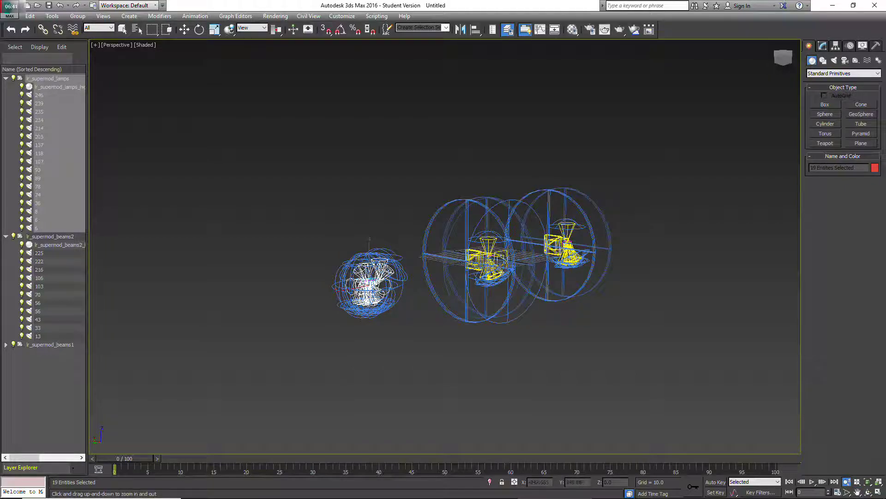
scroll(315, 297, "up", 7)
scroll(521, 247, "up", 4)
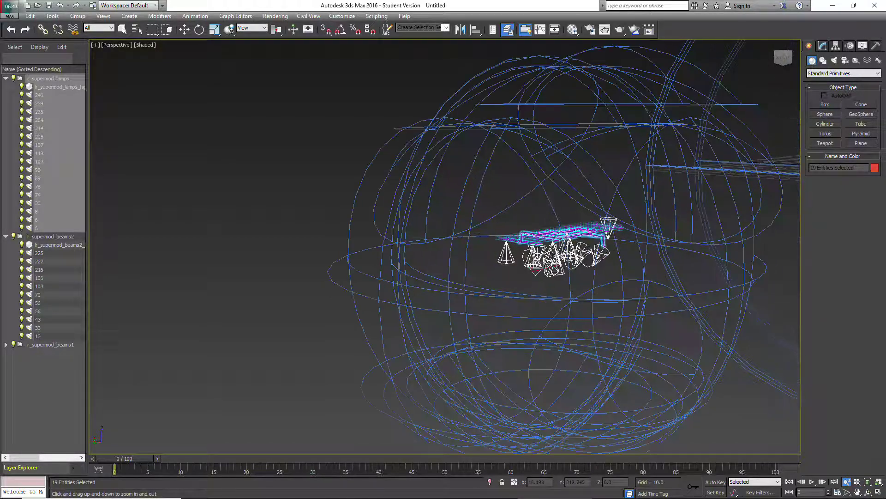
middle_click_drag(522, 247, 341, 268, "alt")
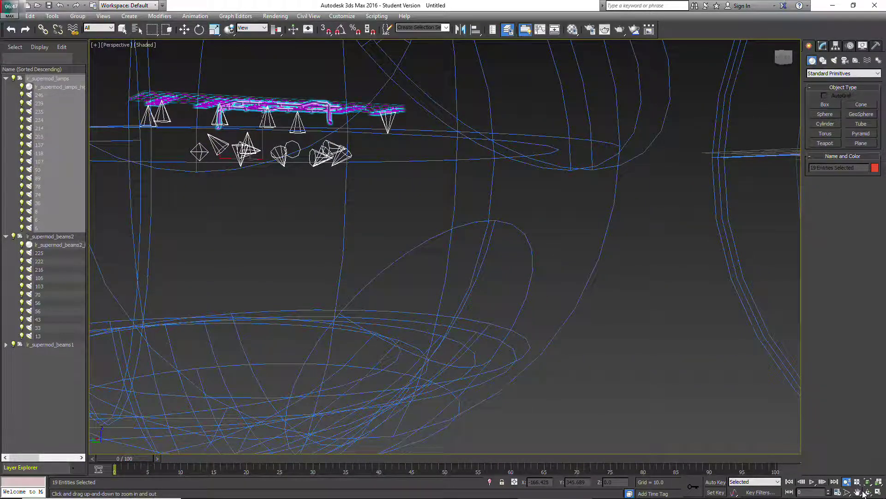
middle_click_drag(342, 268, 549, 365)
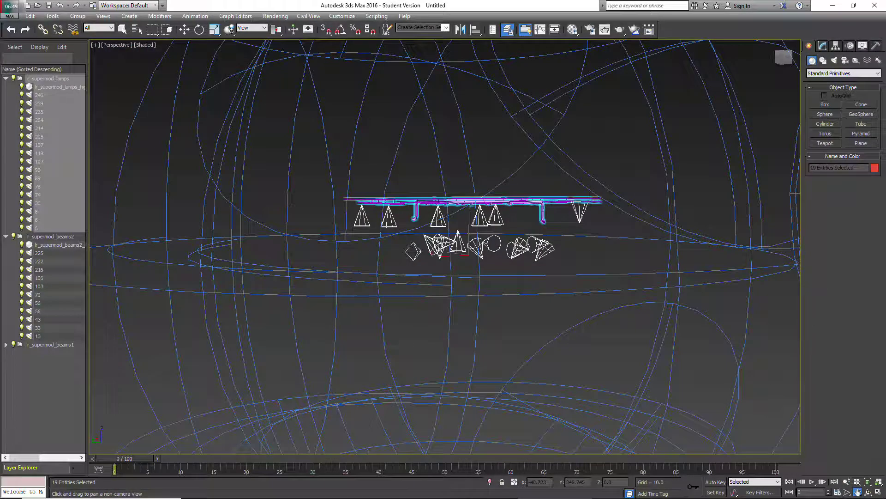
left_click_drag(508, 323, 328, 221)
left_click_drag(478, 224, 450, 307)
mouse_move(483, 256)
left_mouse_down()
mouse_move(478, 240)
mouse_move(478, 350)
mouse_move(478, 337)
left_mouse_up()
scroll(708, 366, "up", 3)
scroll(331, 364, "down", 3)
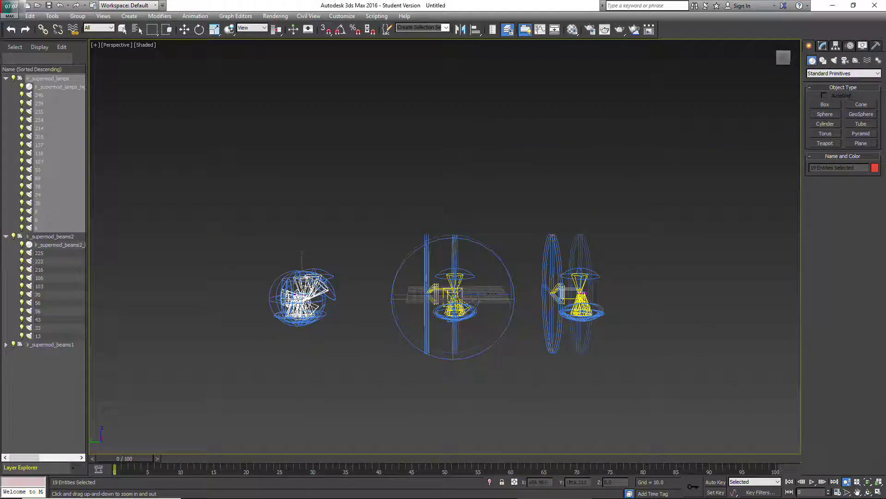
- Collapse the lr_supermod_lamps hierarchy and inspect the placement of its lights up close from a slight angle
left_click(6, 79)
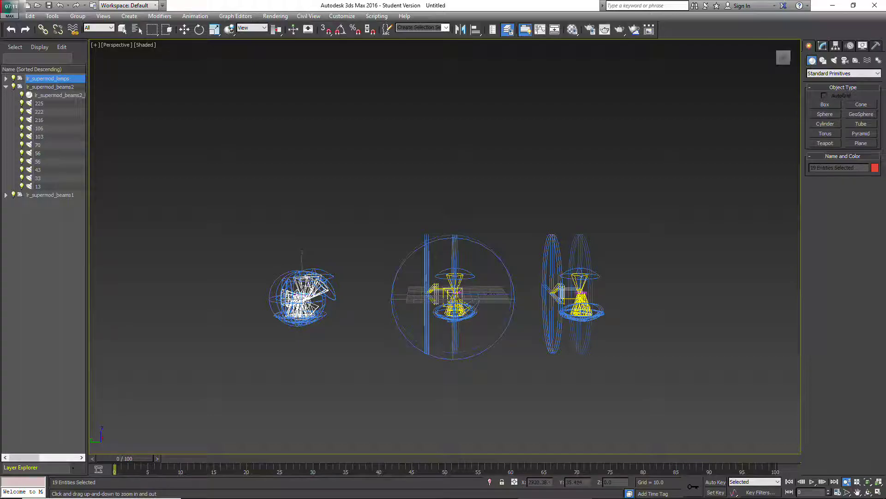
scroll(346, 313, "up", 7)
scroll(346, 313, "down", 1)
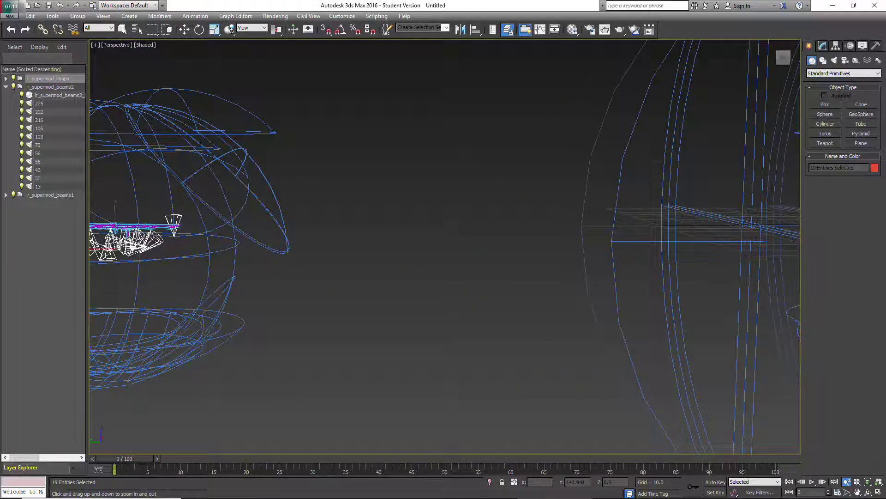
middle_click_drag(436, 269, 492, 269, "alt")
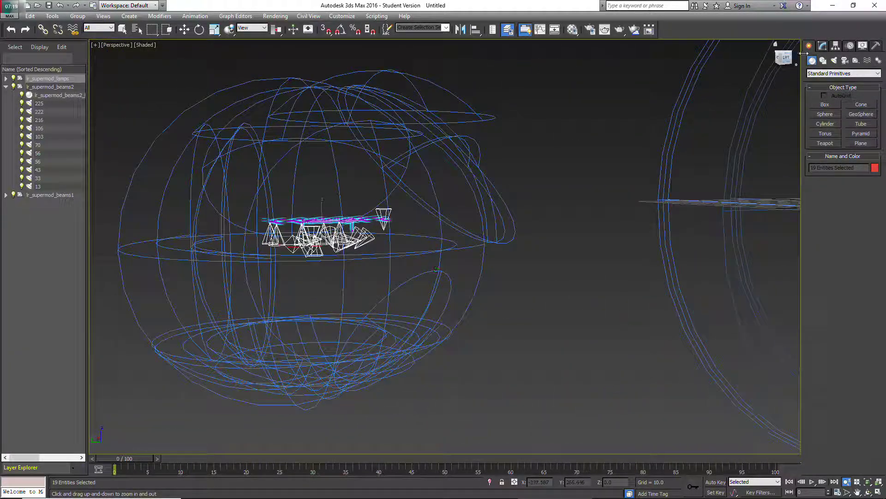
mouse_move(480, 496)
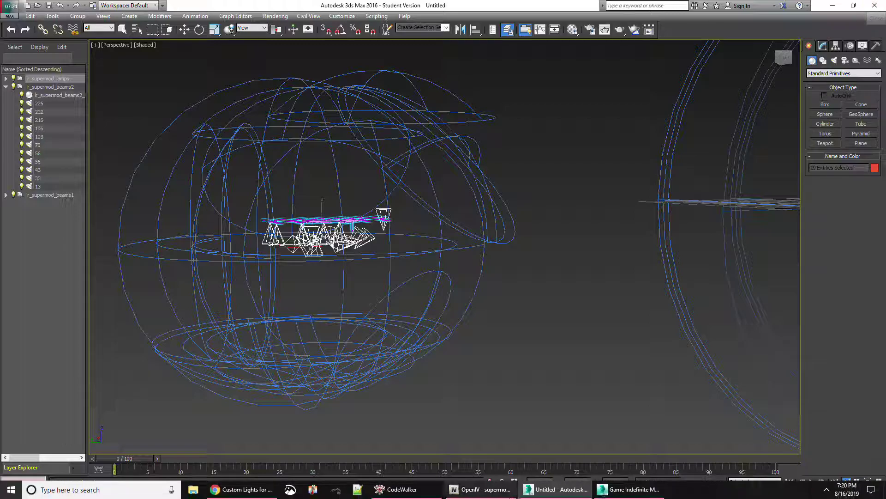